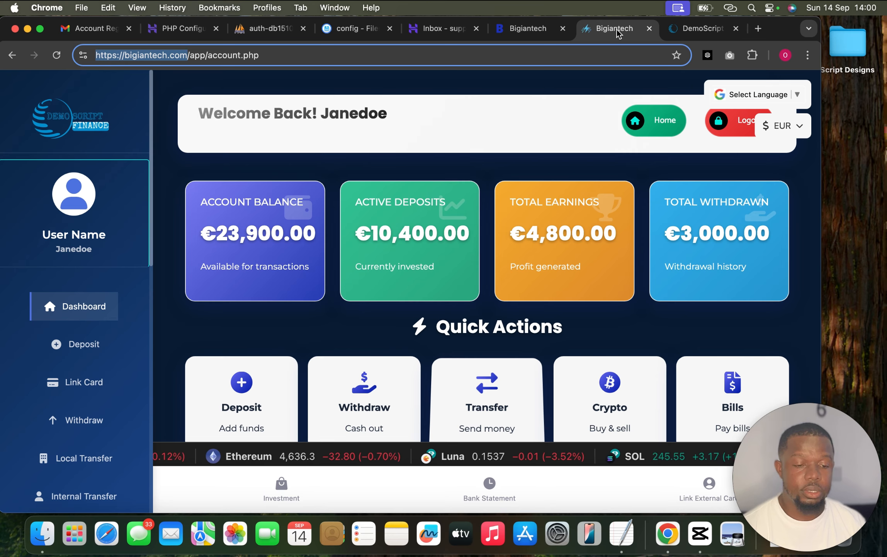
Look over the finished demo finance site's account dashboard, from the balance cards down past the quick actions.
left_click(502, 193)
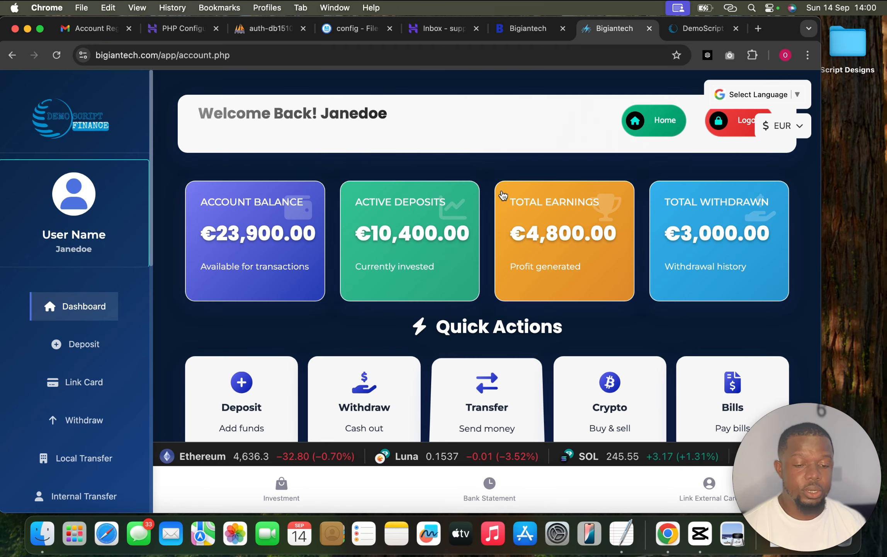
scroll(502, 196, "down", 5)
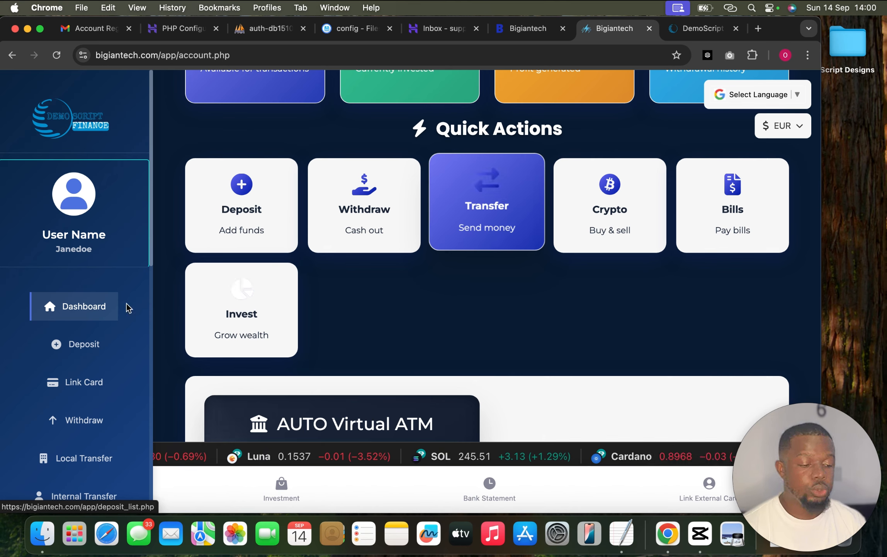
scroll(128, 308, "down", 10)
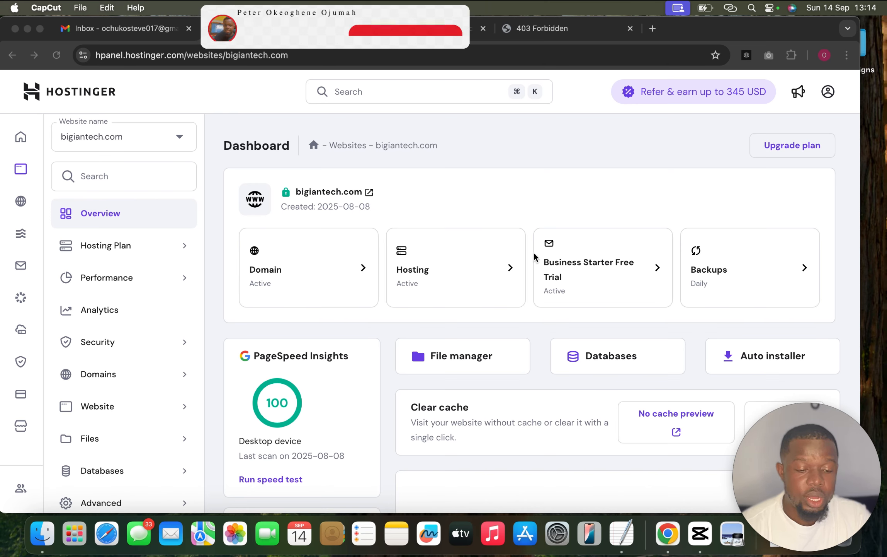
Open the file manager for bigiantech.com and check the live site while it loads.
left_click(461, 356)
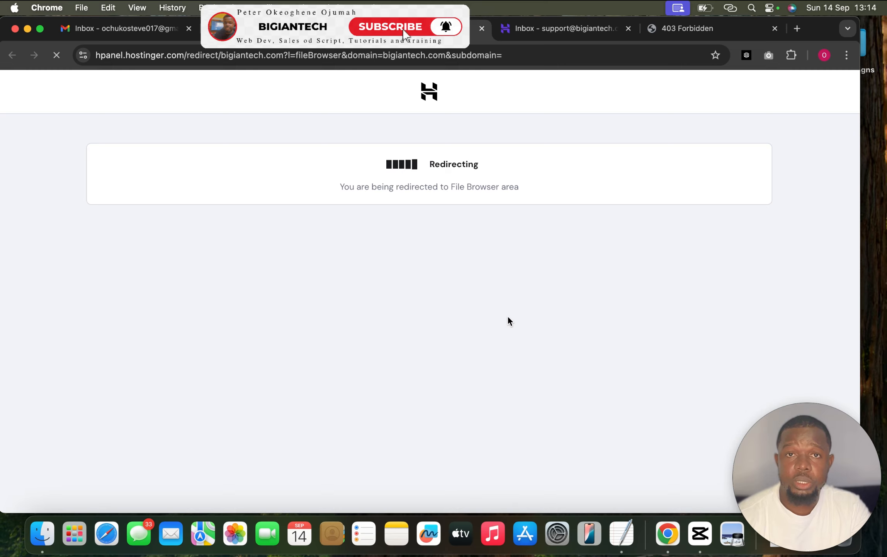
left_click(713, 28)
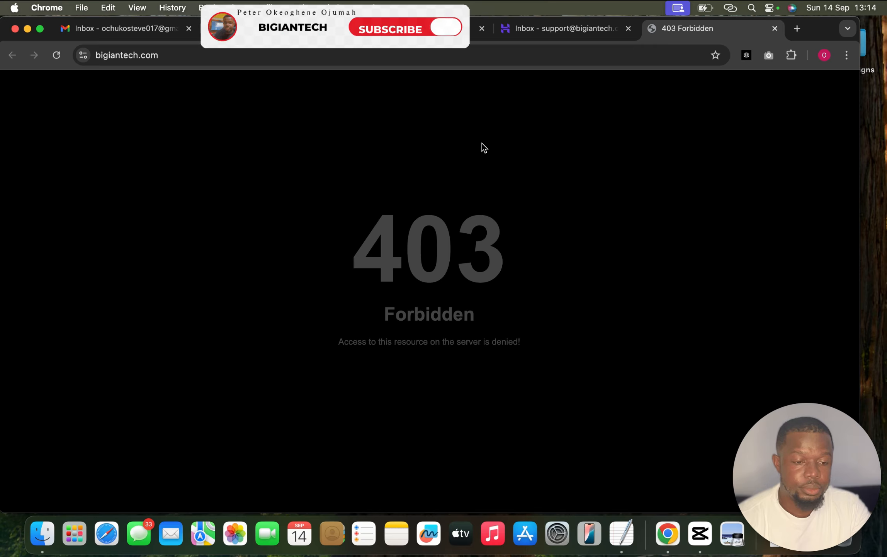
left_click(411, 34)
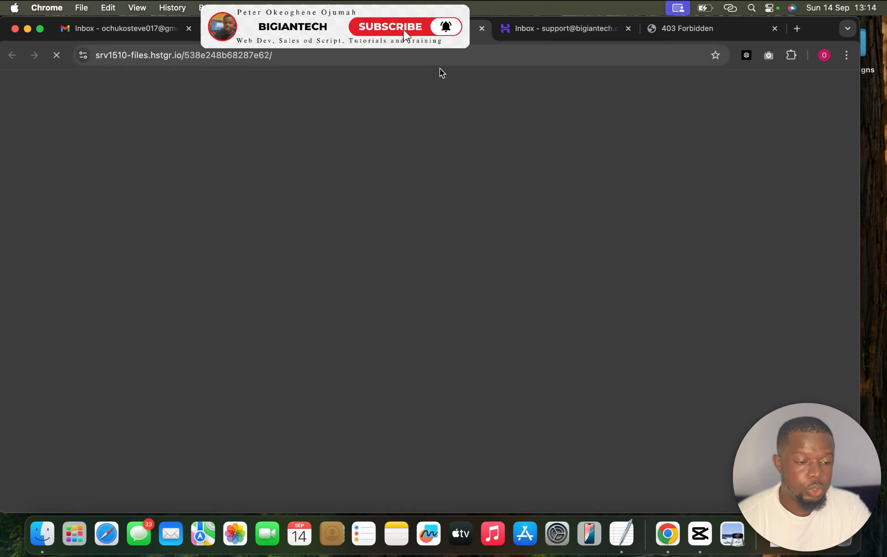
Open the database management page for bigiantech.com, enter alicustomizedb as the new MySQL database name and copy it.
left_click(311, 29)
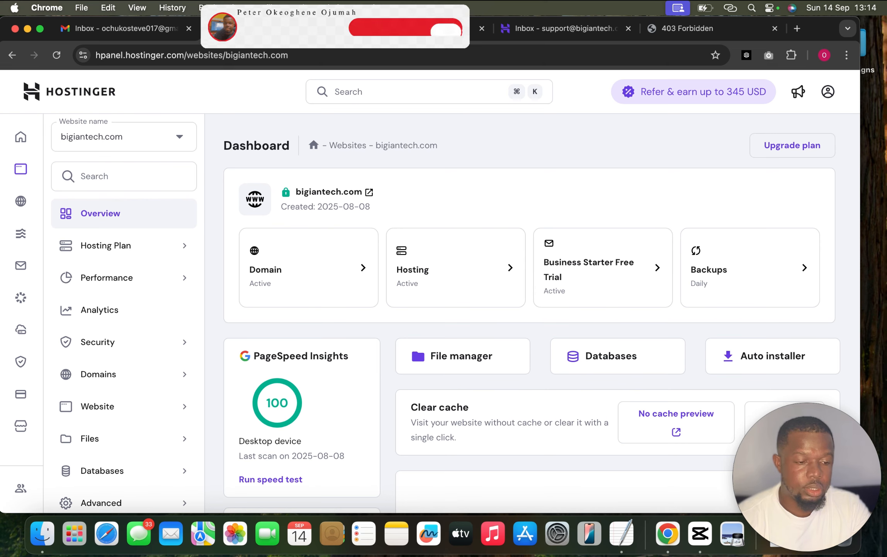
left_click(586, 356)
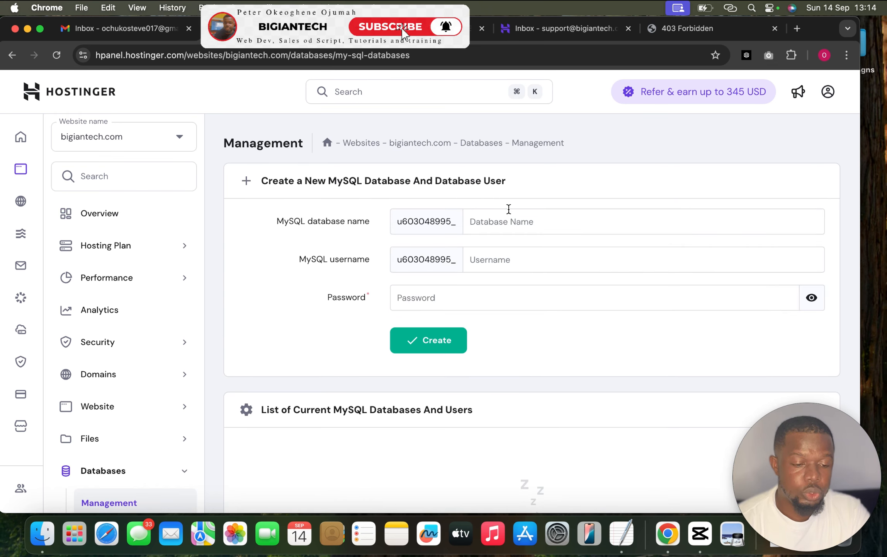
left_click(524, 224)
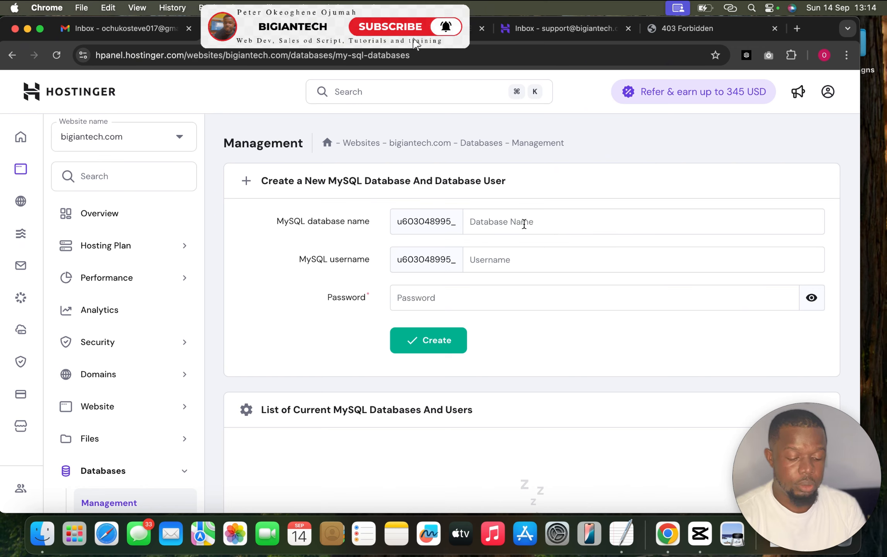
type("alicus")
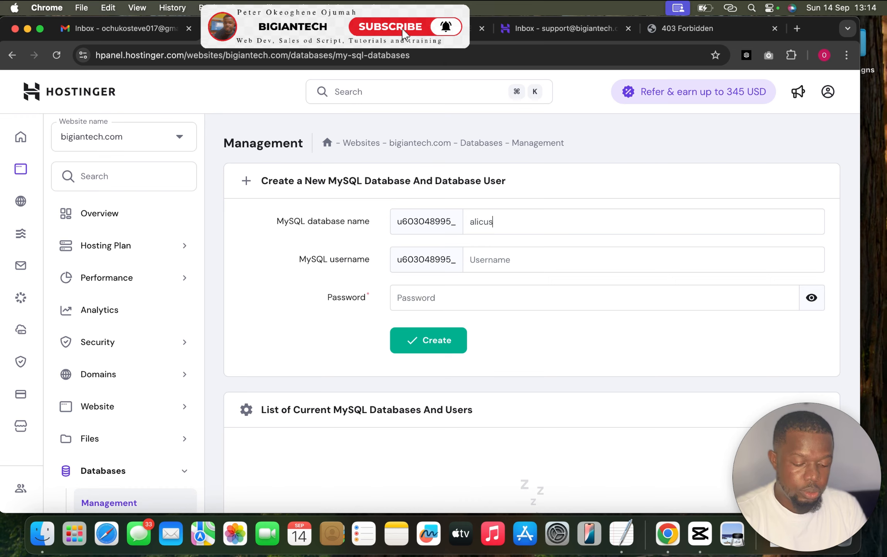
type("tomi")
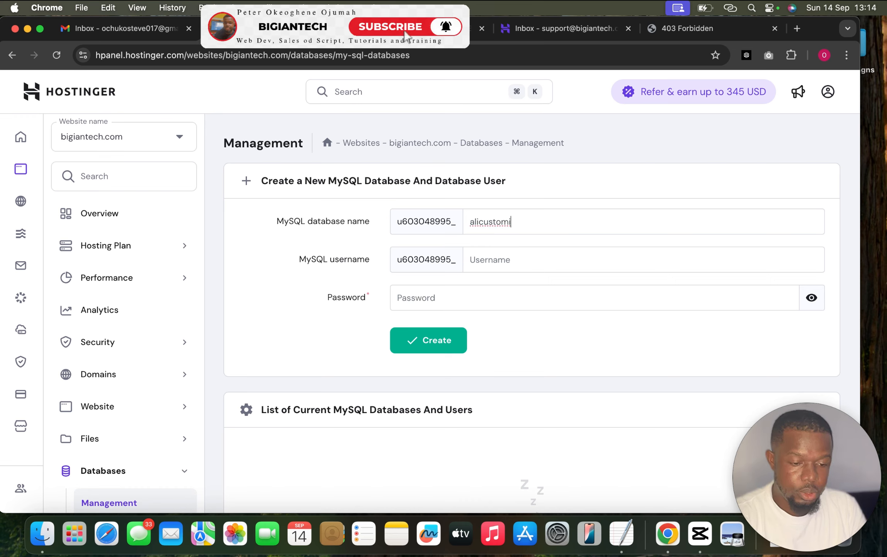
type("zedb")
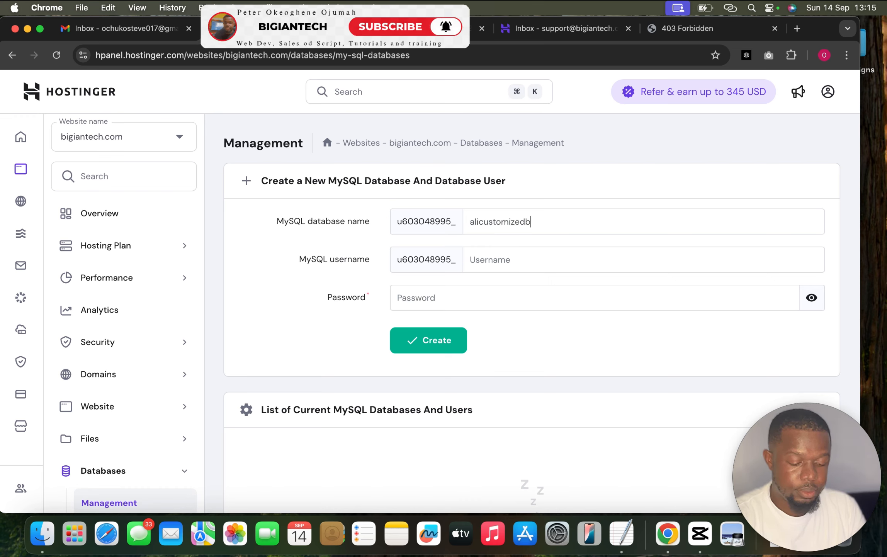
key("super+a")
key("super+c")
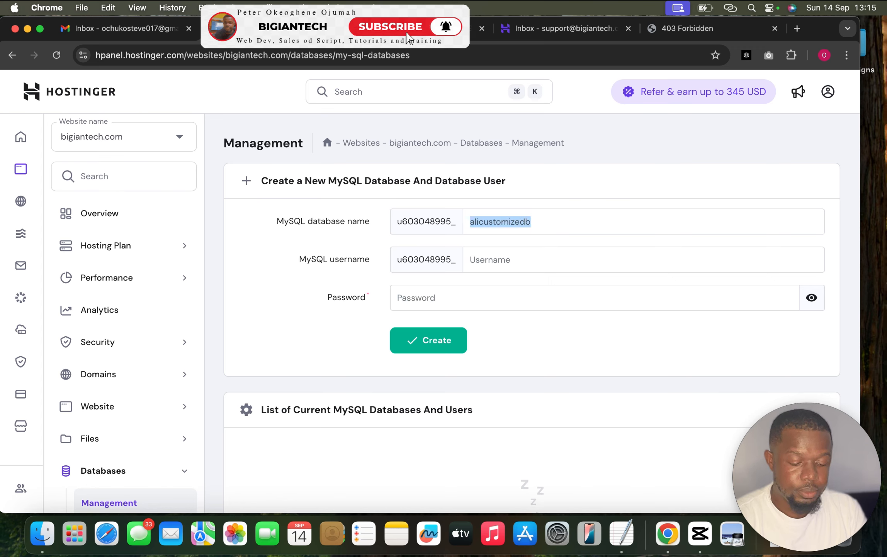
Set the MySQL username to alicustomuser and generate a password for the new database user.
left_click(517, 265)
key("super+v")
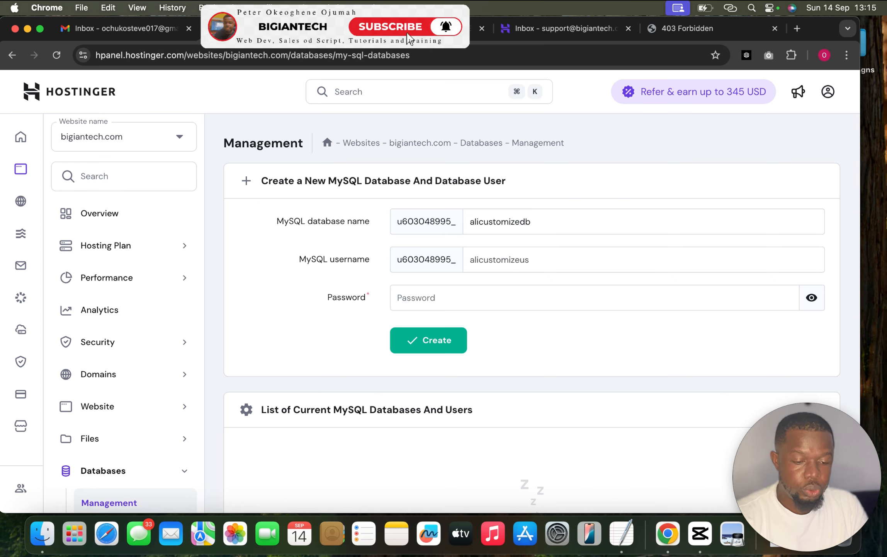
key("BackSpace")
key("BackSpace")
key("BackSpace")
key("BackSpace")
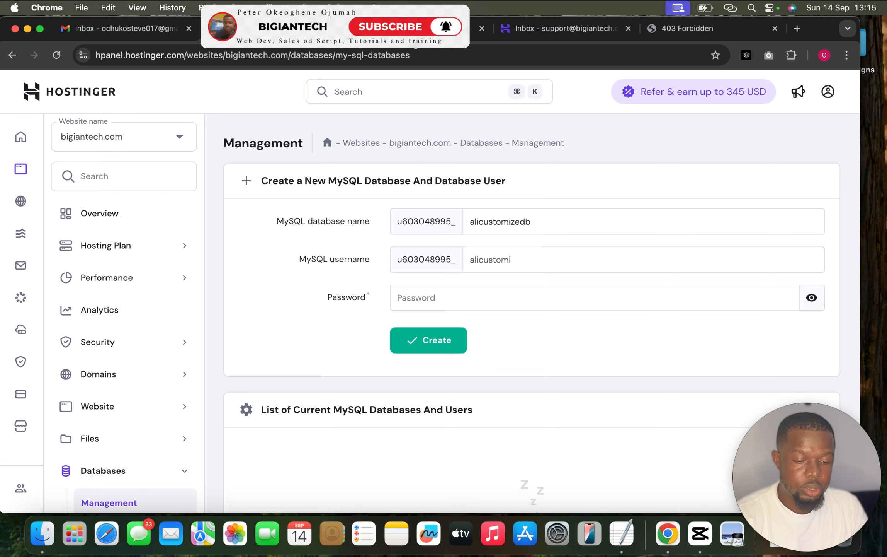
type("use")
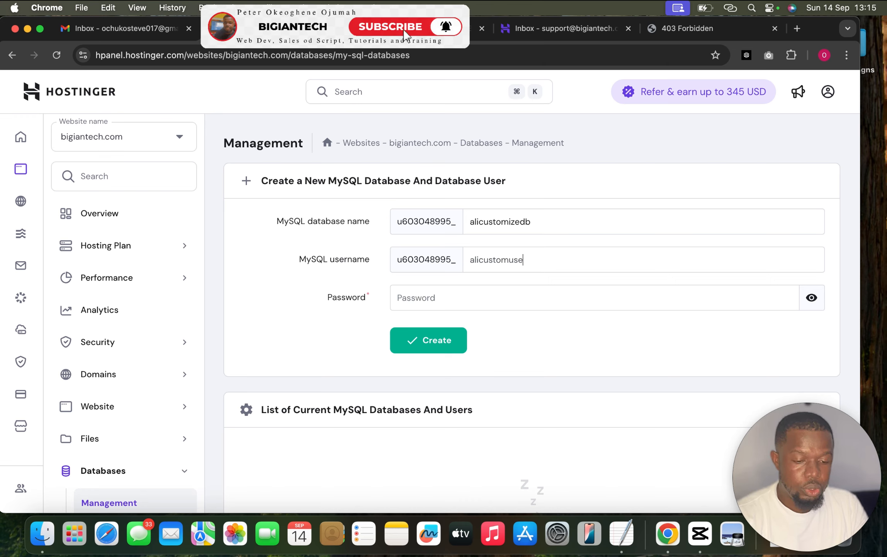
type("r")
left_click(792, 296)
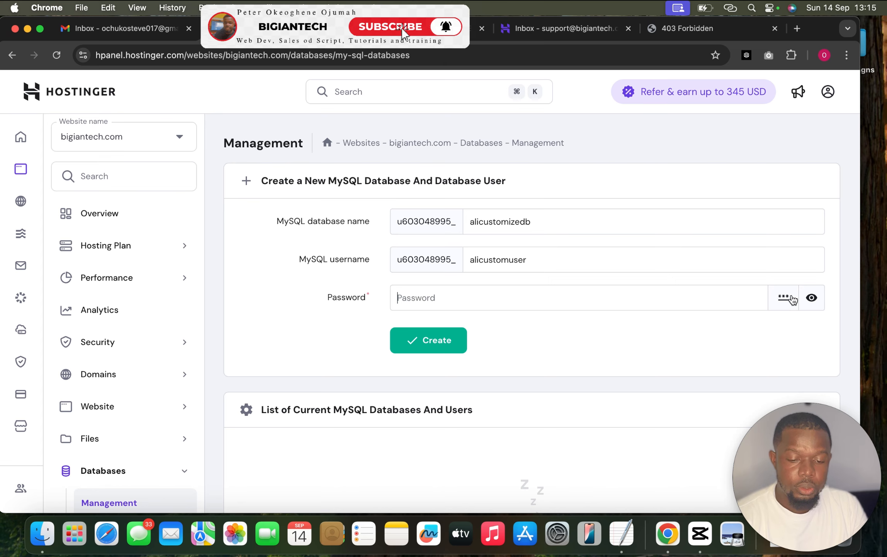
left_click(792, 297)
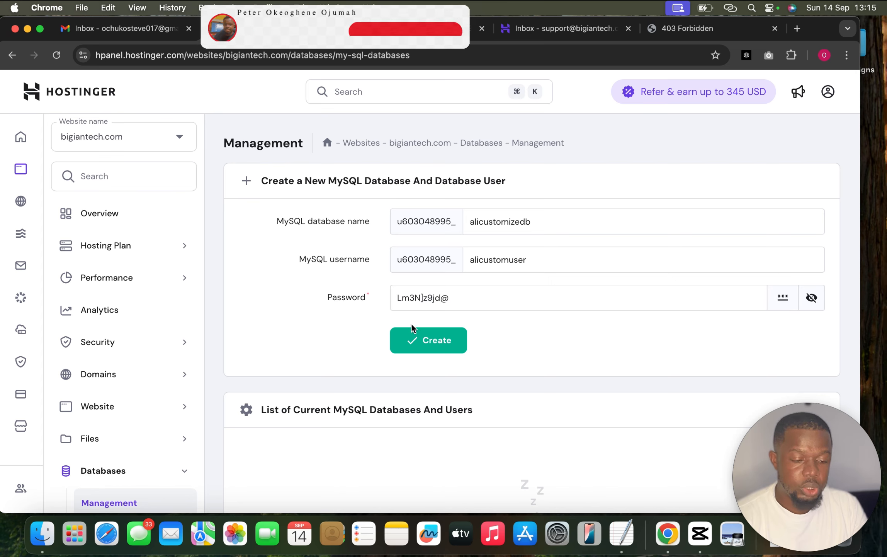
Copy the MySQL account prefix into the open TextEdit note on two separate lines below the existing text.
double_click(416, 220)
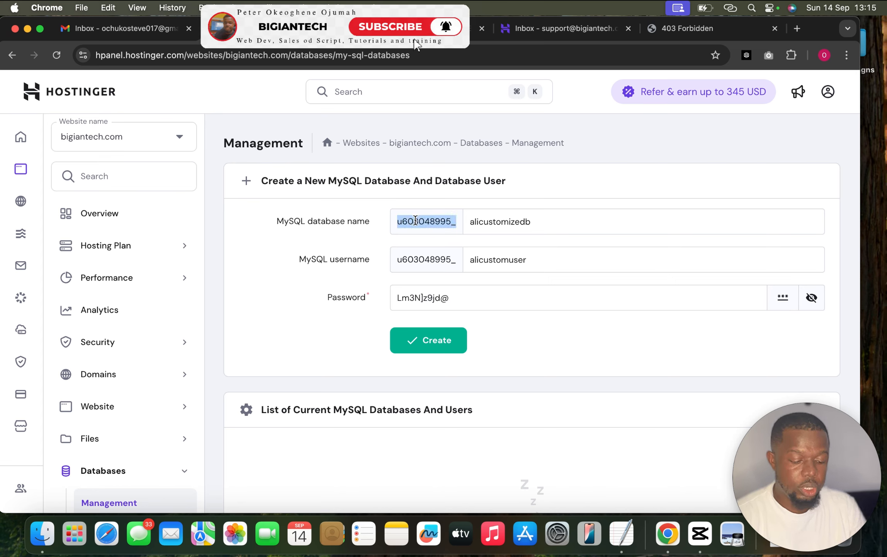
key("super+c")
left_click(620, 532)
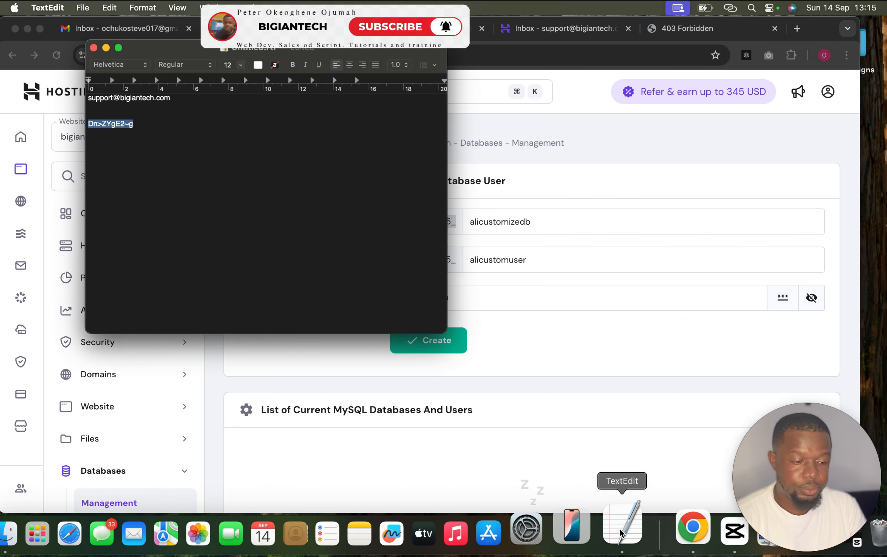
left_click(119, 151)
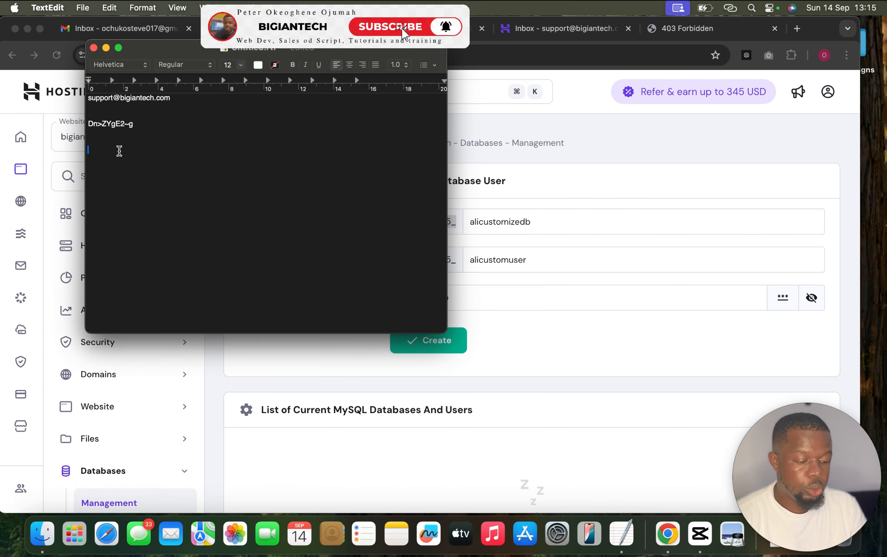
key("super+v")
key("Return")
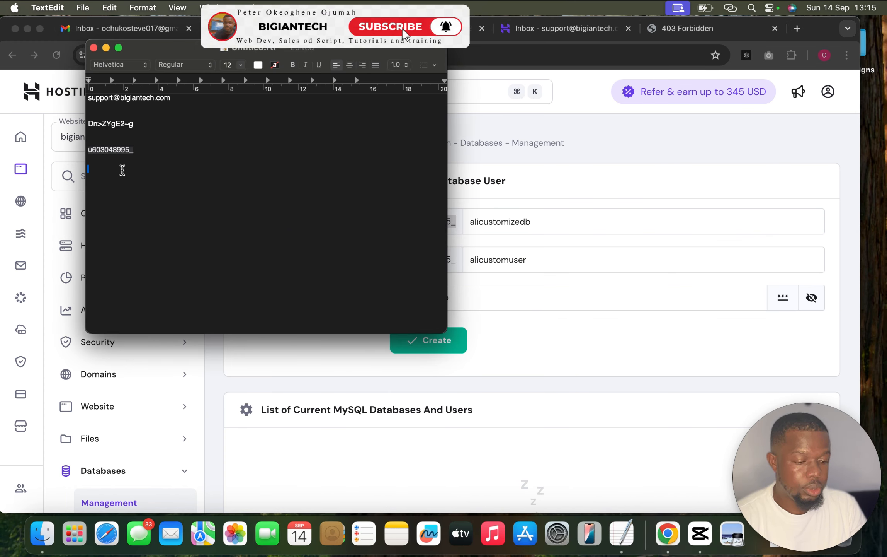
key("super+v")
key("Return")
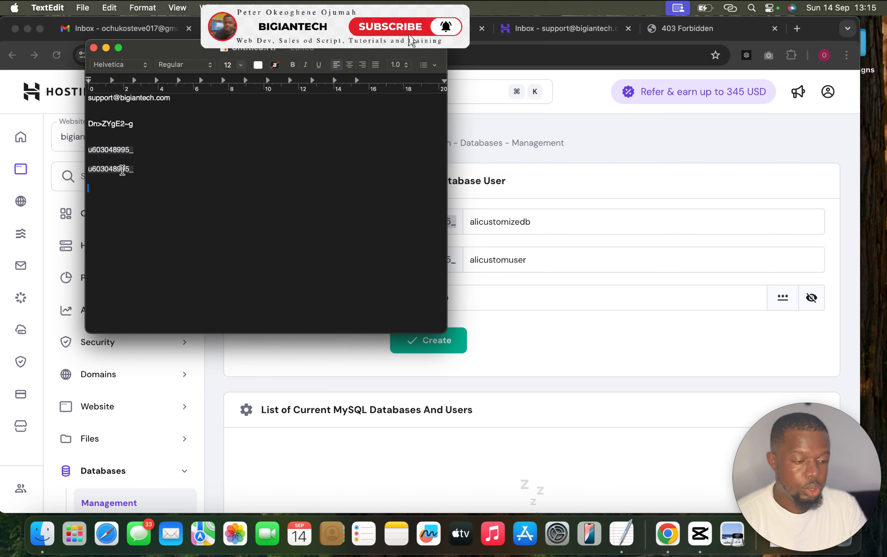
Complete the two prefix lines in the TextEdit note with alicustomizedb on the first and alicustomuser on the second.
double_click(510, 221)
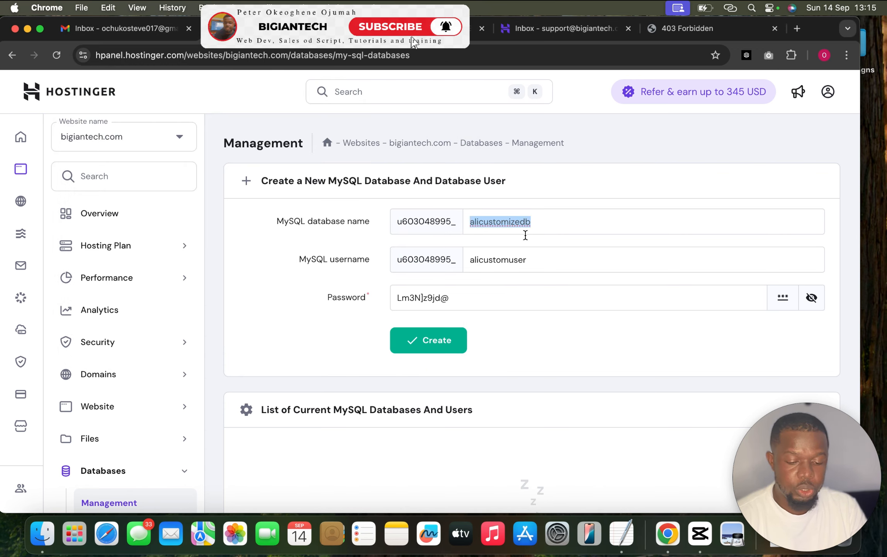
left_click(622, 534)
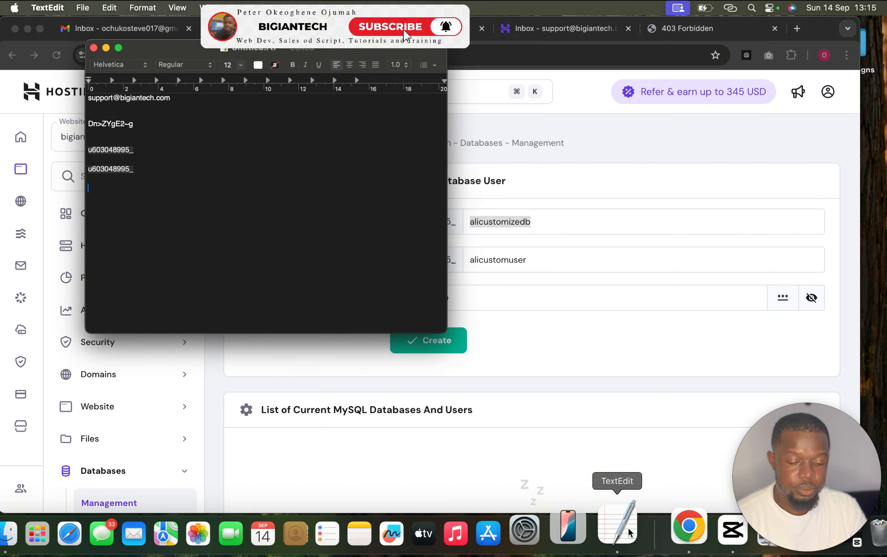
left_click(139, 148)
key("super+v")
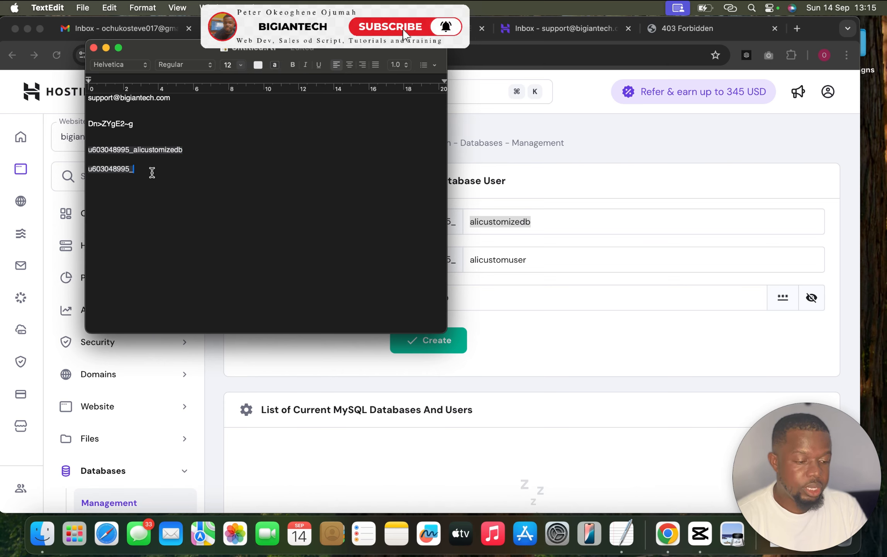
type("alicustomiz")
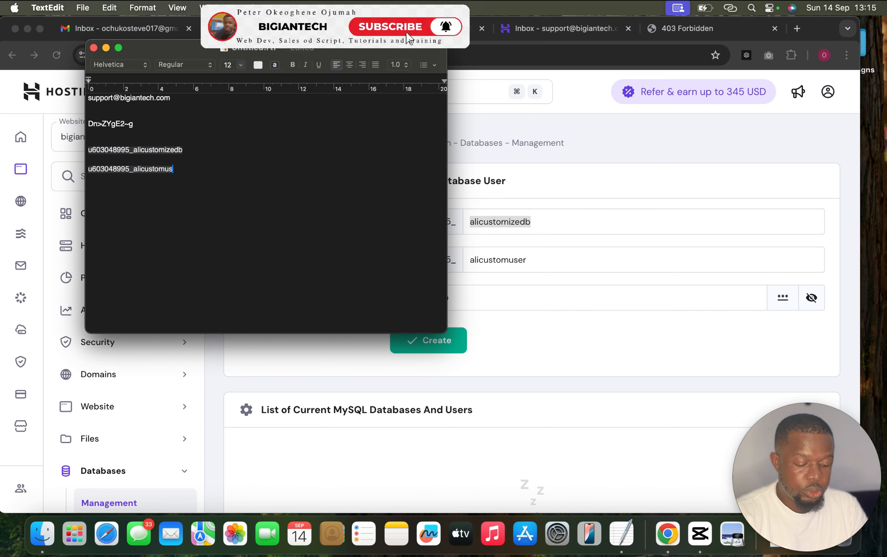
type("er")
Copy the generated database password onto a new line below the username in the TextEdit note.
left_click(552, 289)
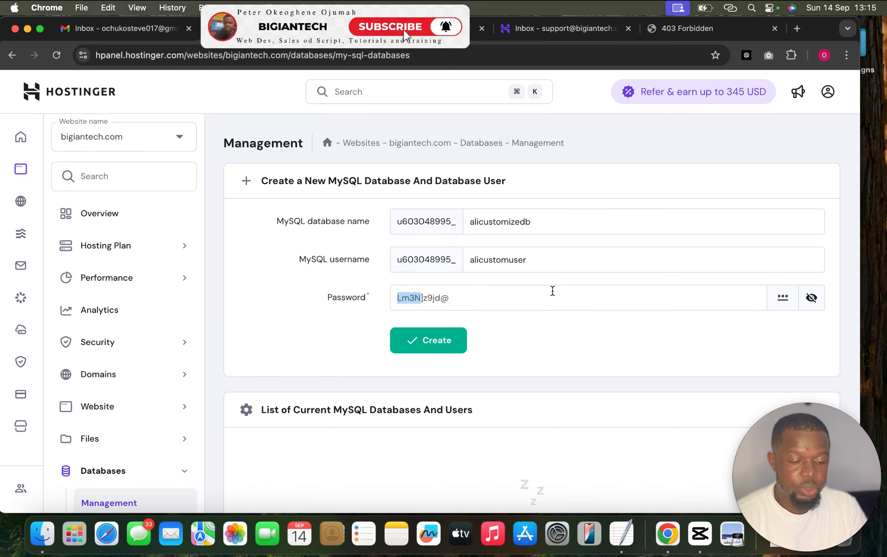
key("super+a")
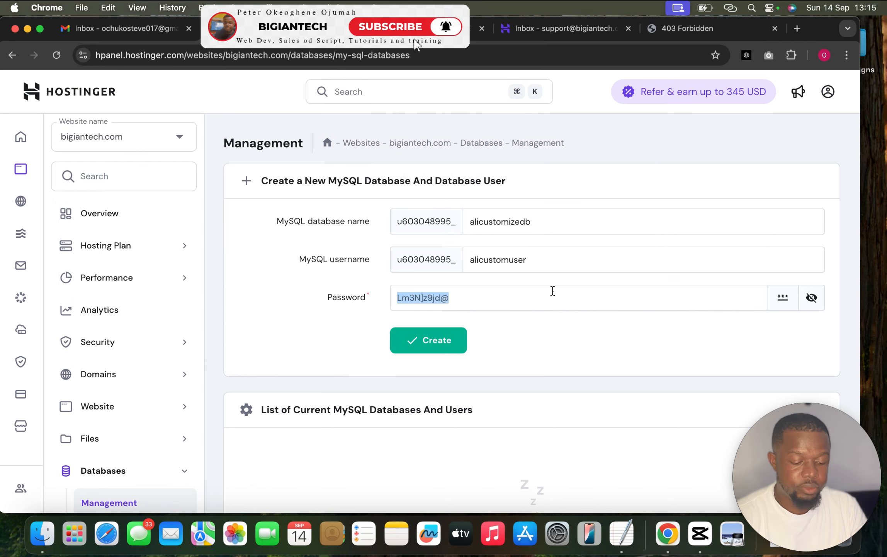
left_click(629, 536)
key("Return")
key("super+v")
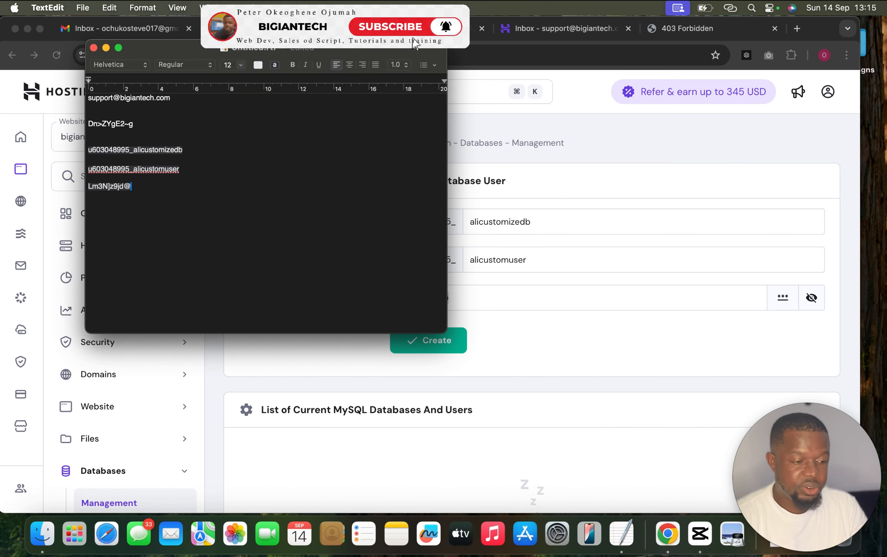
Return to Chrome and create the MySQL database and user with the entered details.
left_click(543, 320)
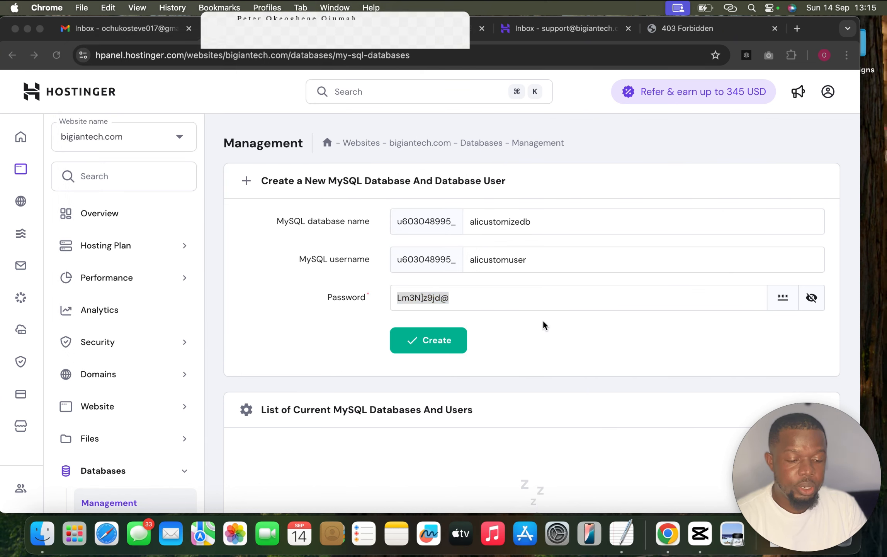
left_click(437, 340)
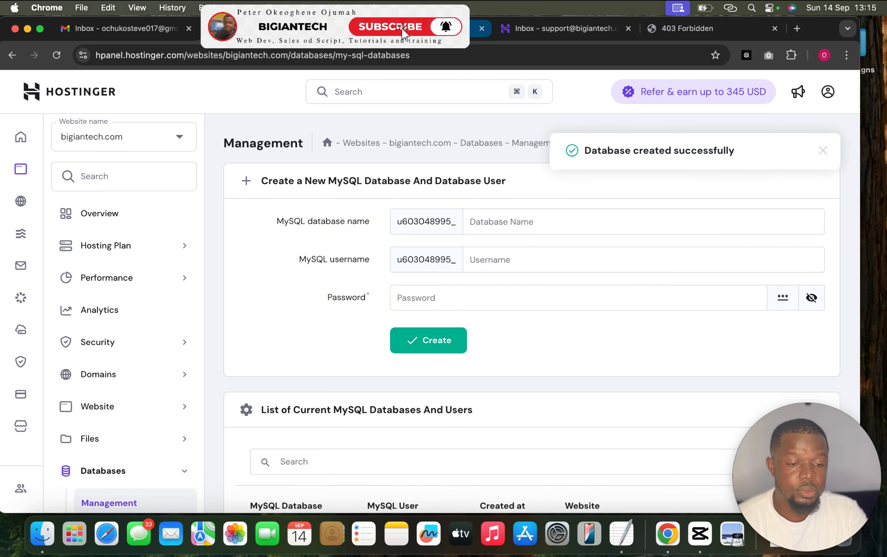
Upload customadmin.zip into the public_html folder in the website's file browser.
left_click(404, 34)
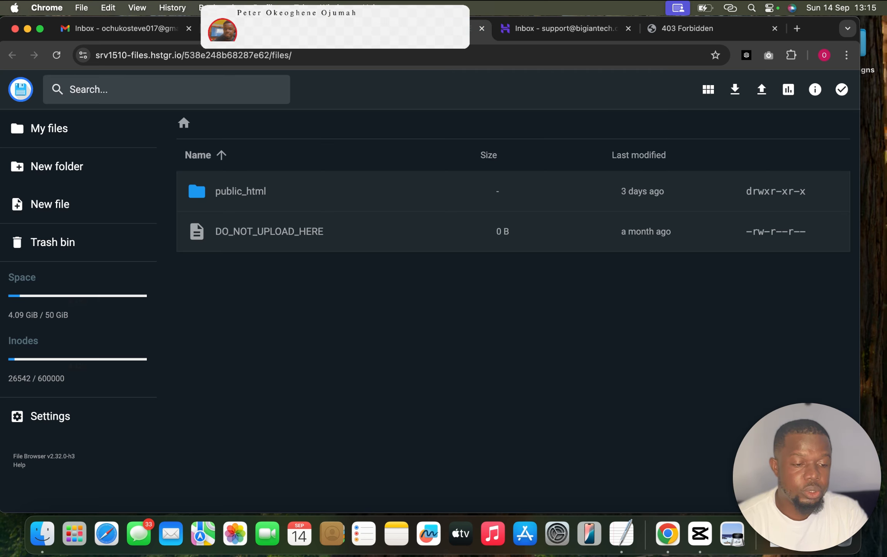
double_click(334, 196)
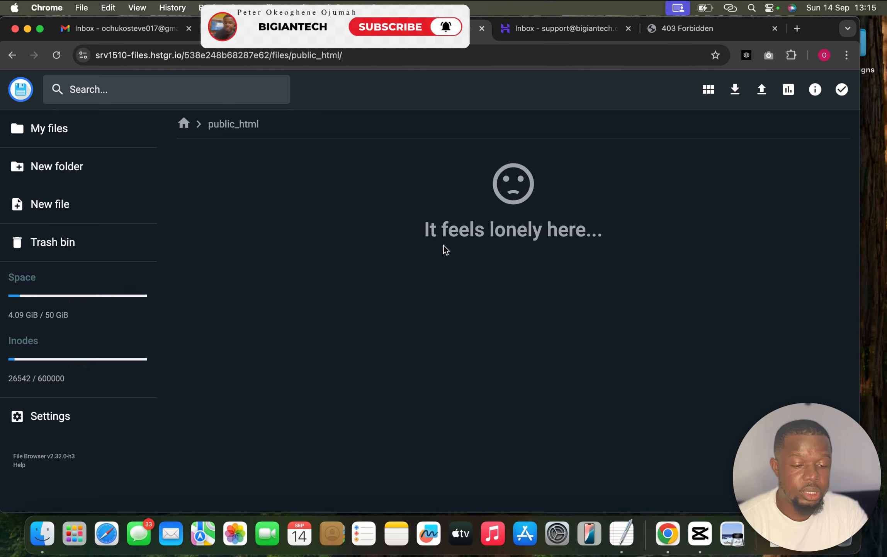
left_click(762, 89)
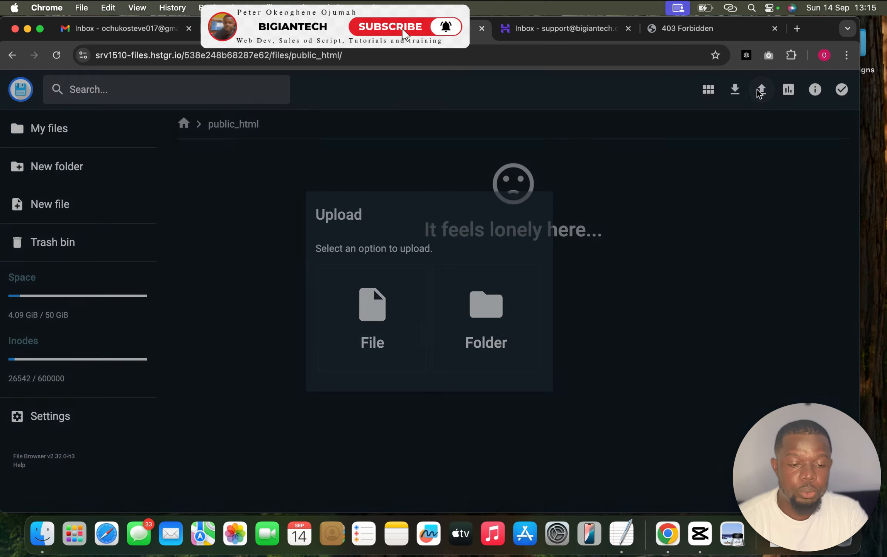
left_click(400, 326)
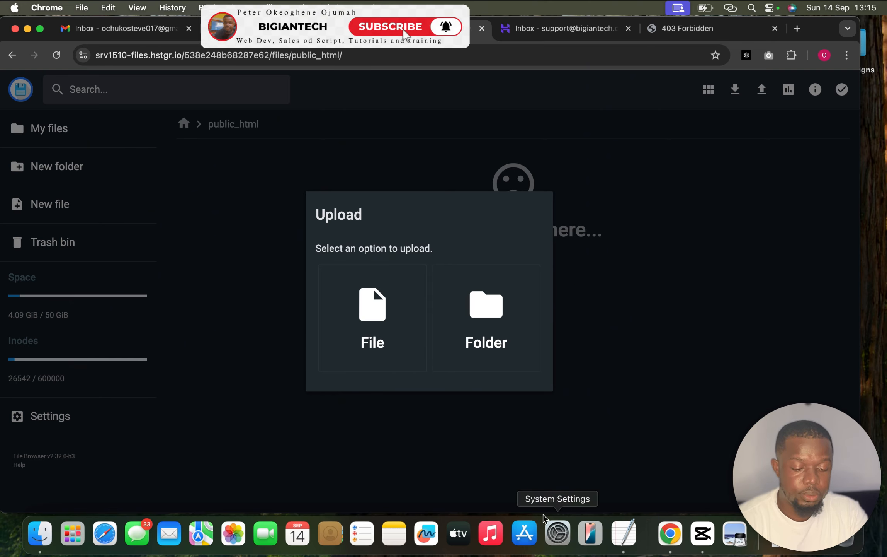
left_click(448, 246)
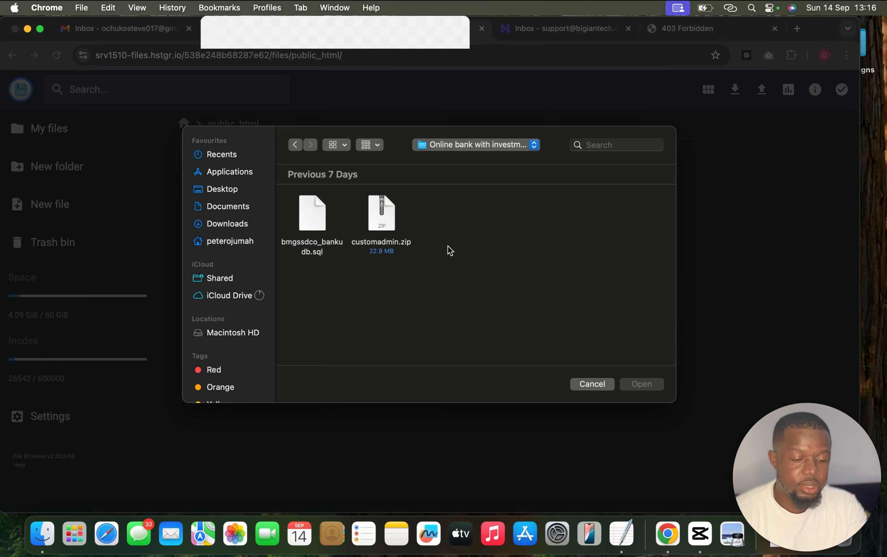
double_click(386, 214)
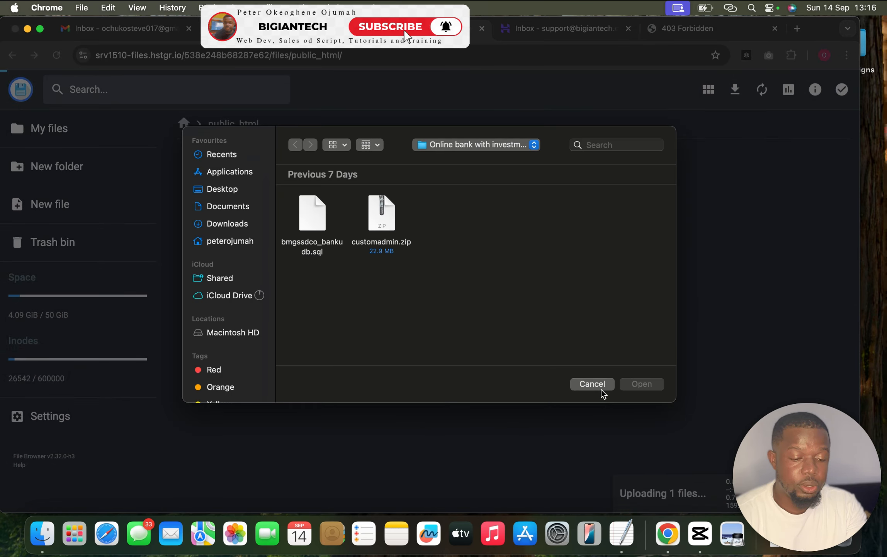
left_click(601, 386)
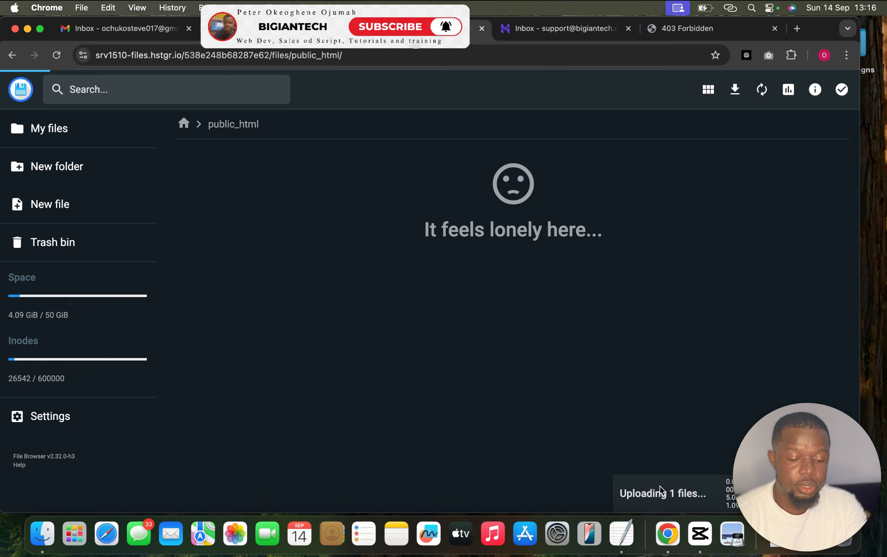
Open the newly created alicustomizedb database in phpMyAdmin from the Hostinger list of current MySQL databases.
left_click(405, 34)
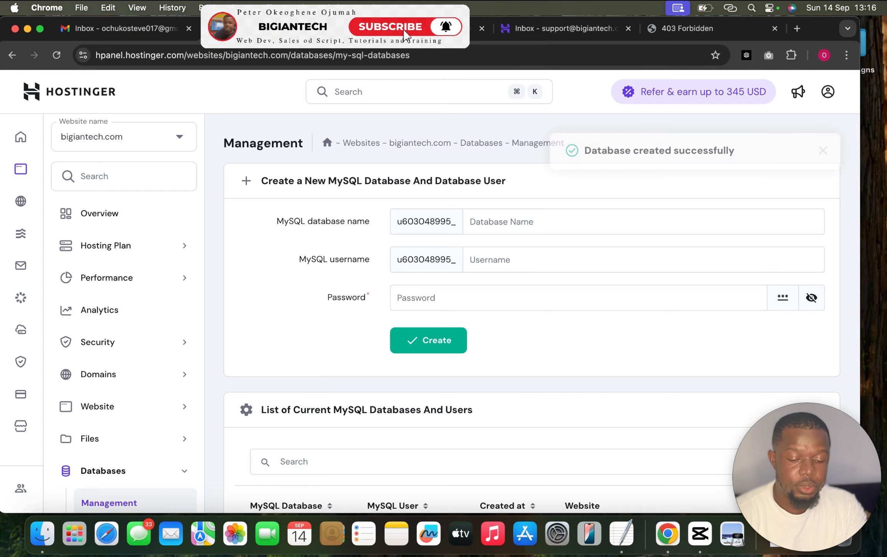
scroll(280, 262, "down", 2)
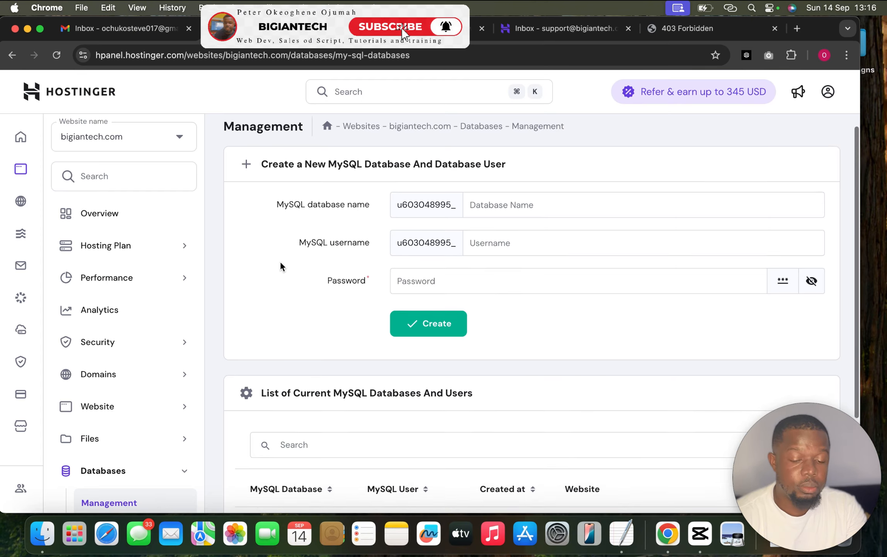
scroll(280, 262, "down", 3)
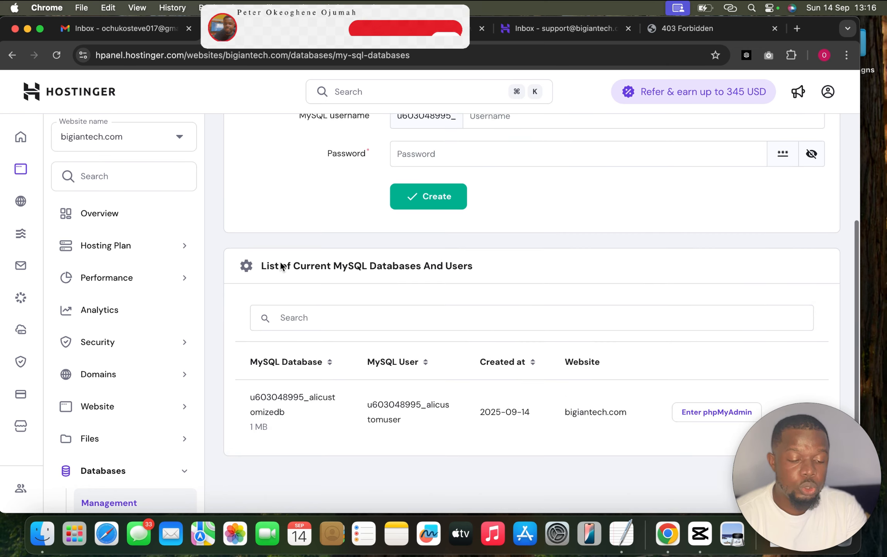
left_click(703, 413)
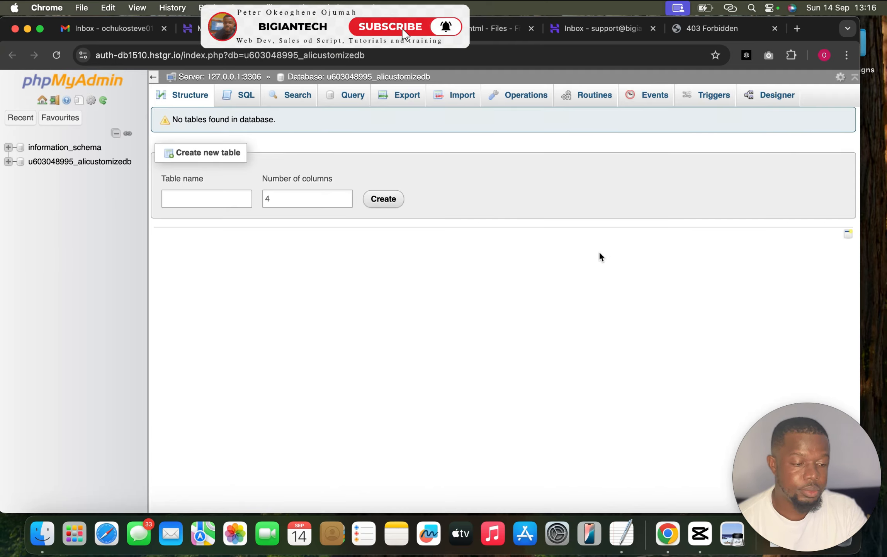
Import bmgssdco_bankudb.sql into the alicustomizedb database and display the database's table structure.
left_click(464, 95)
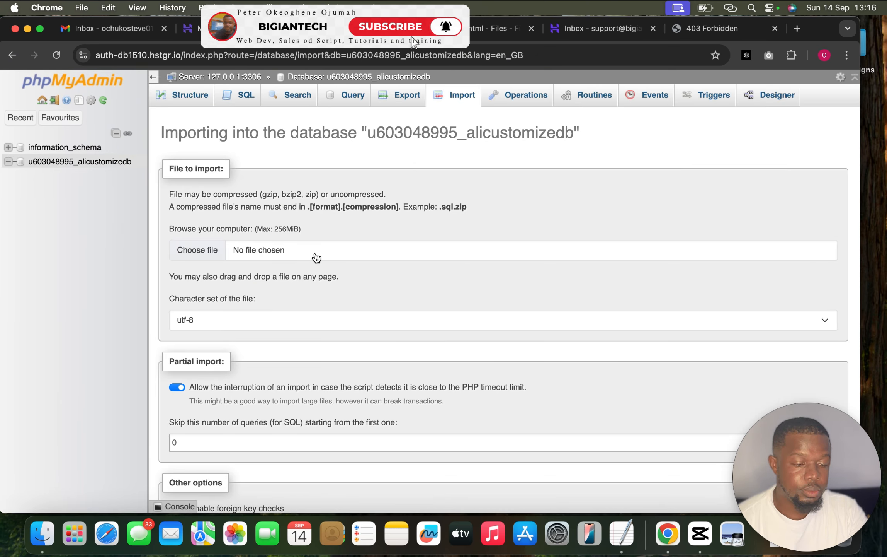
left_click(316, 258)
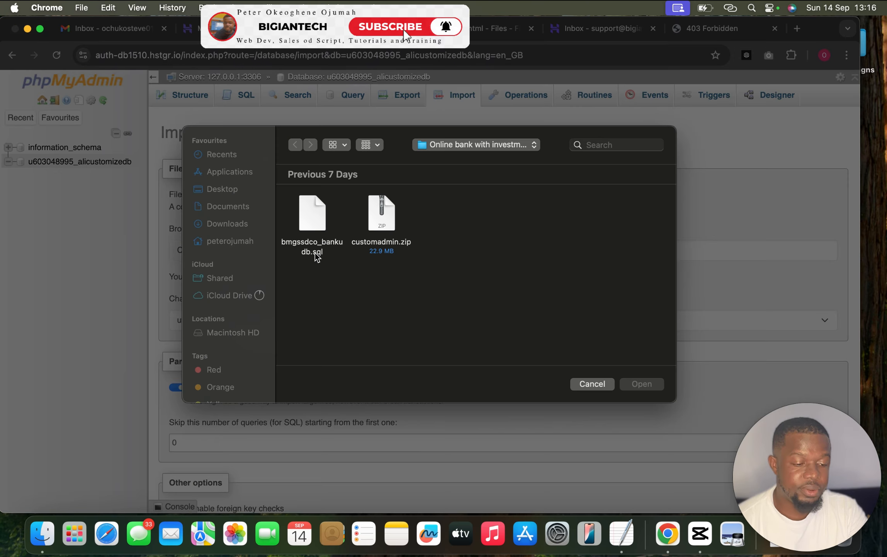
left_click(313, 215)
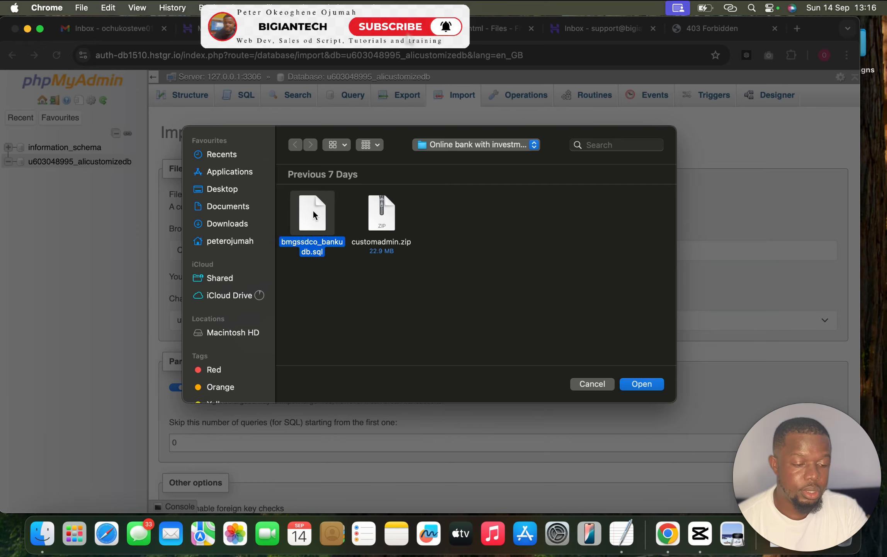
left_click(638, 383)
scroll(355, 405, "down", 10)
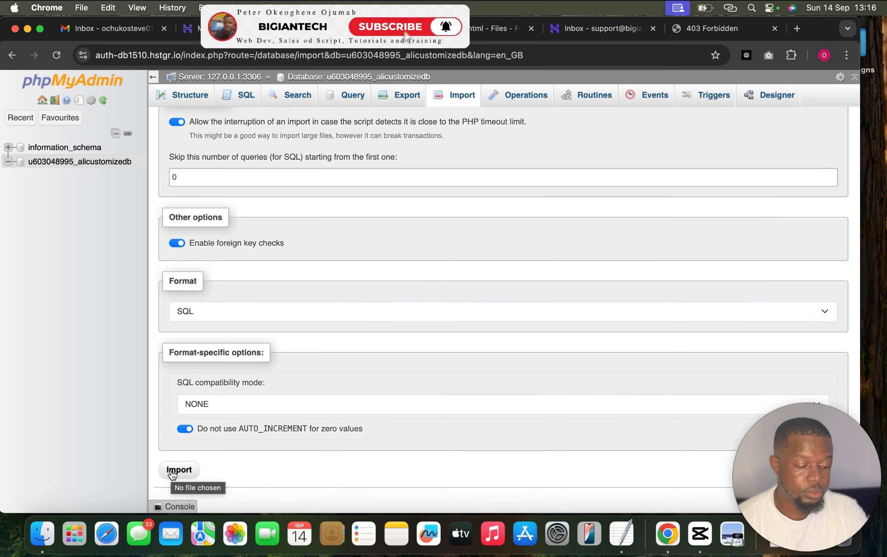
left_click(172, 470)
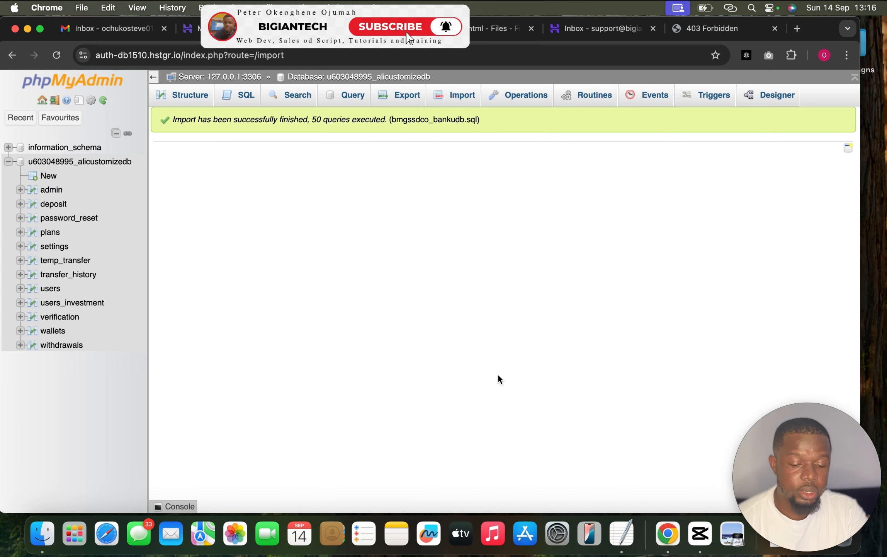
left_click(558, 528)
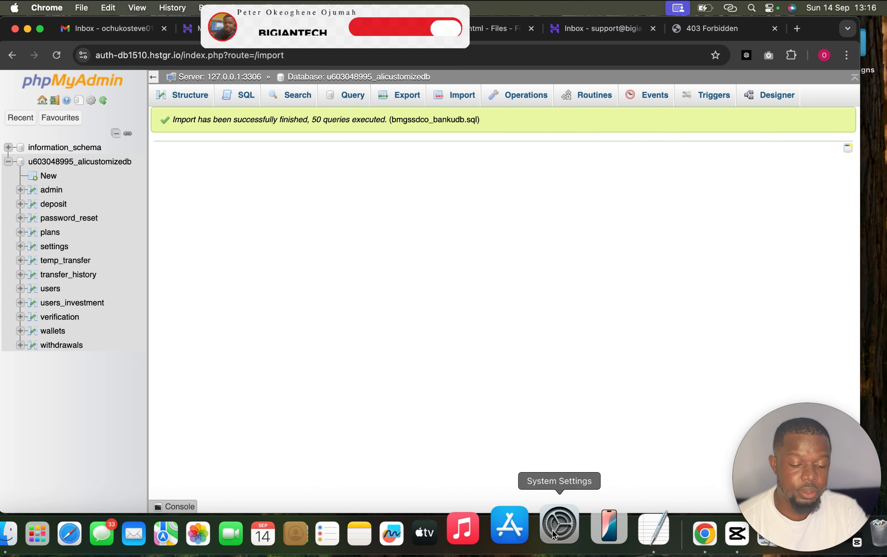
left_click(192, 93)
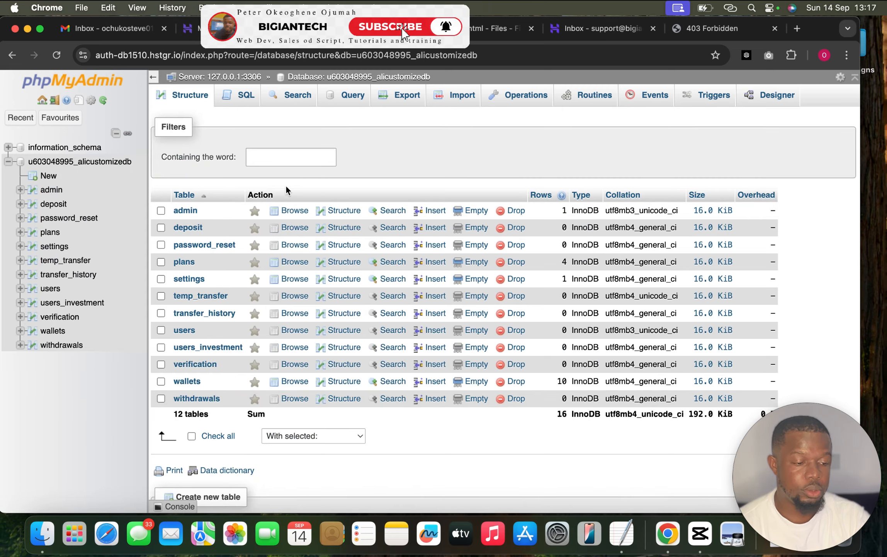
Return to the Hostinger panel and open the PHP Configuration page for bigiantech.com.
left_click(232, 29)
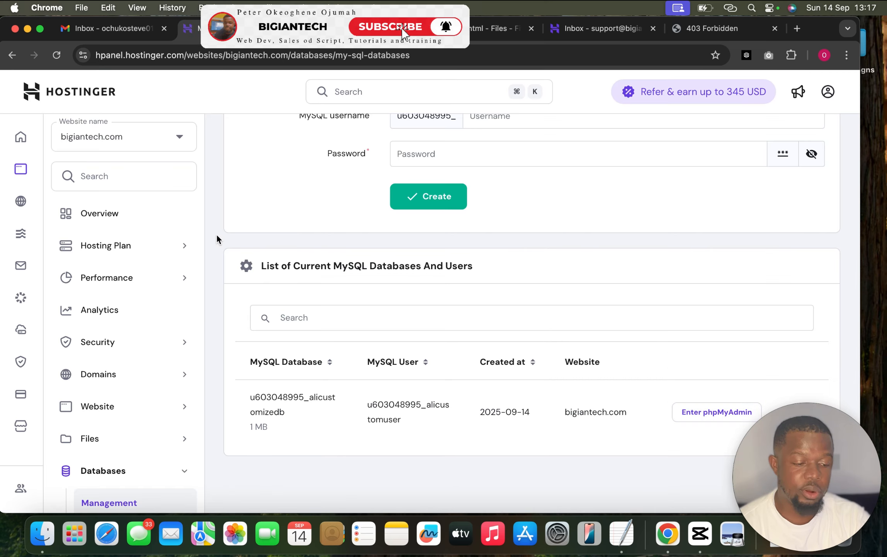
scroll(143, 329, "down", 3)
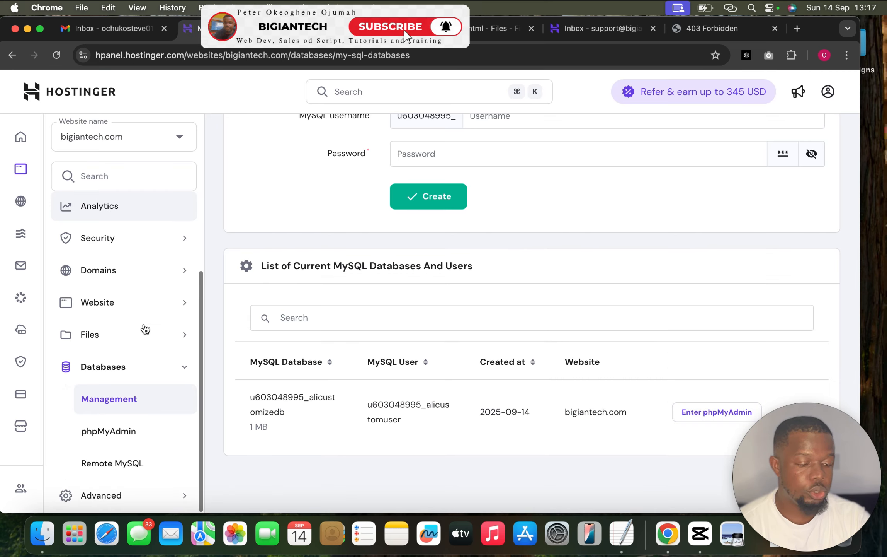
left_click(107, 495)
scroll(105, 483, "down", 5)
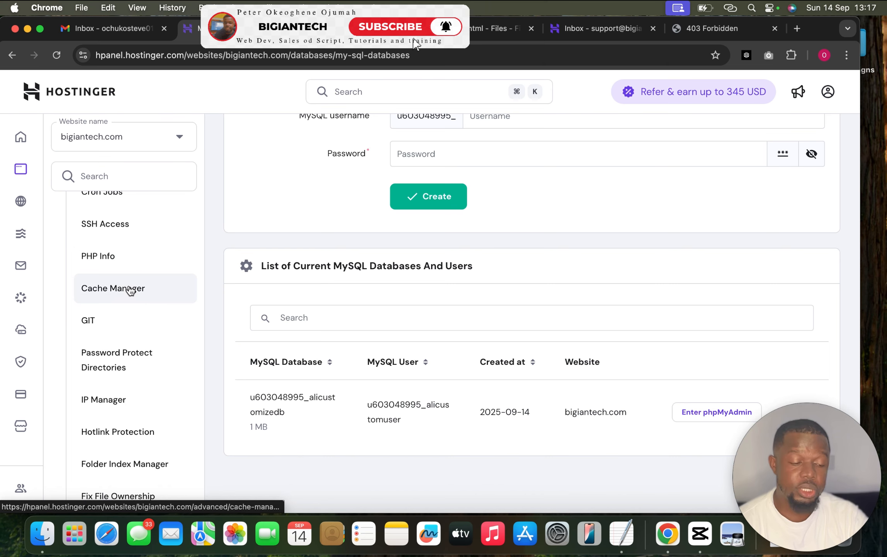
scroll(131, 291, "up", 4)
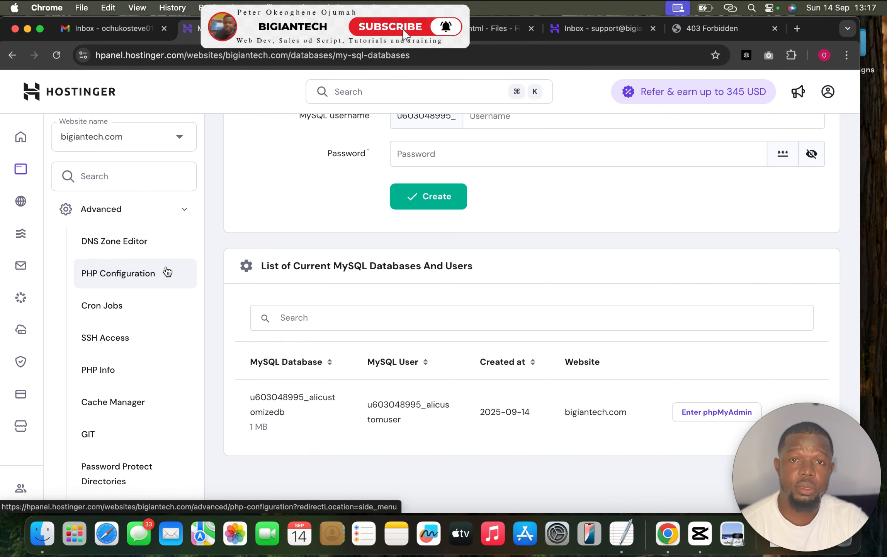
left_click(134, 285)
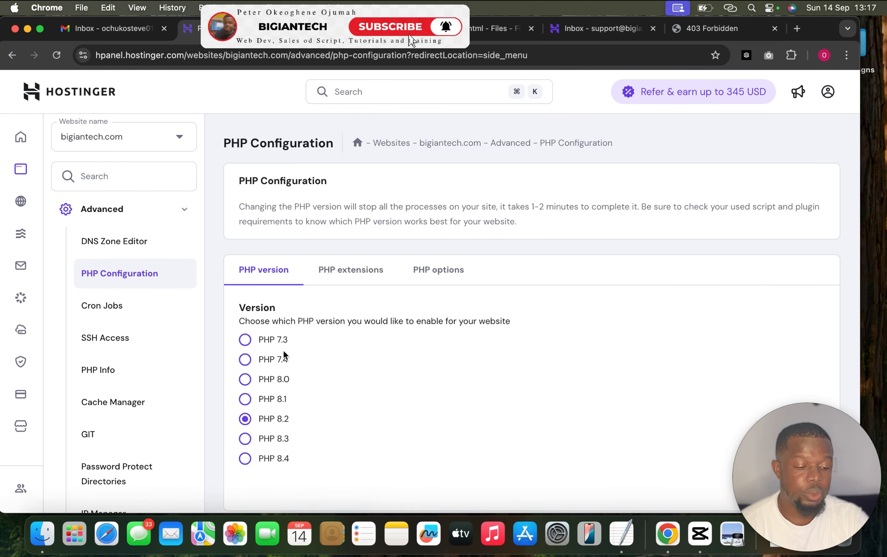
Change the website's PHP version to 7.4 and confirm the update.
left_click(245, 359)
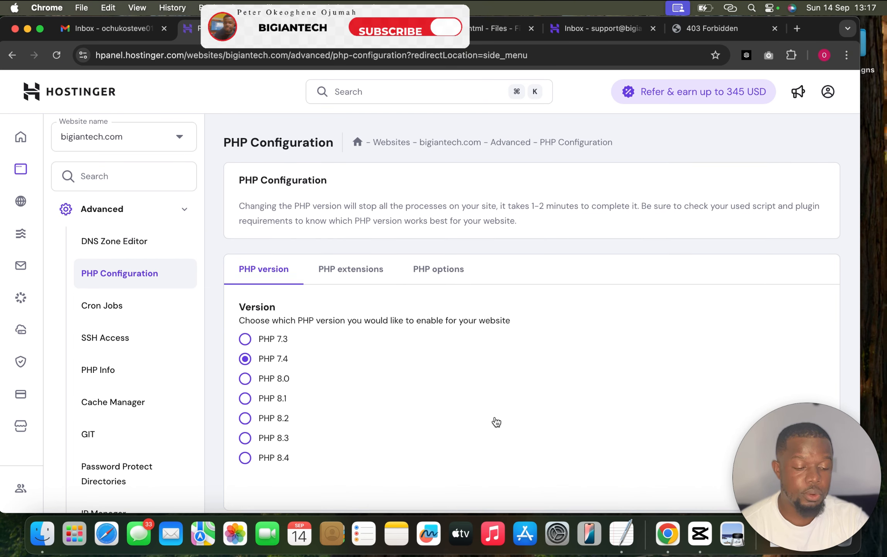
scroll(495, 420, "down", 2)
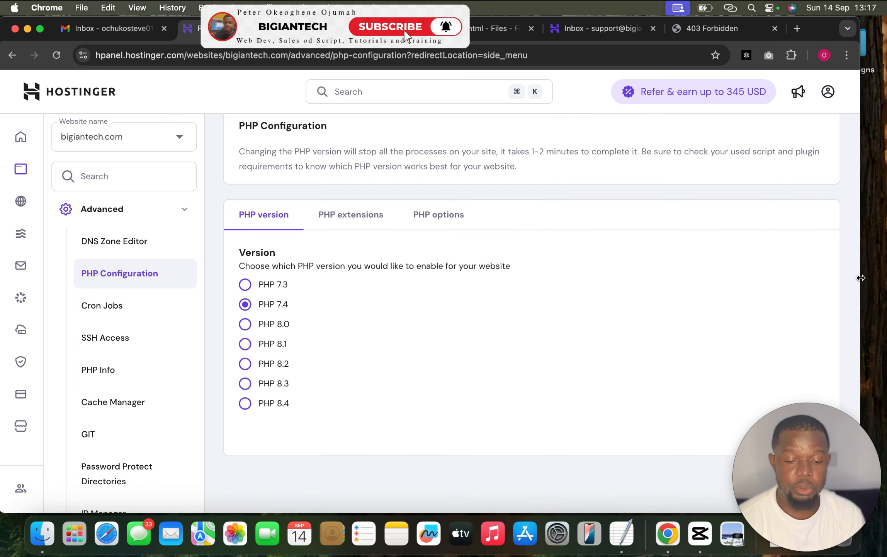
left_click_drag(862, 278, 753, 279)
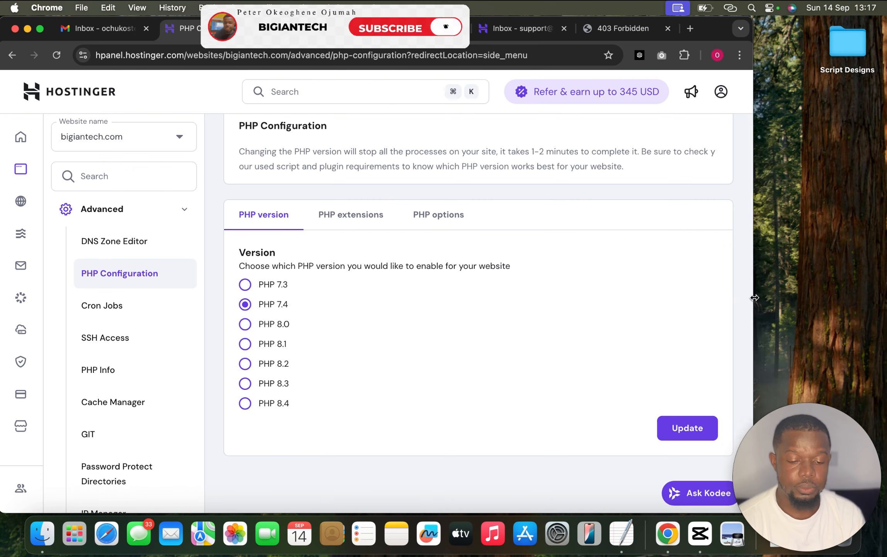
left_click(691, 431)
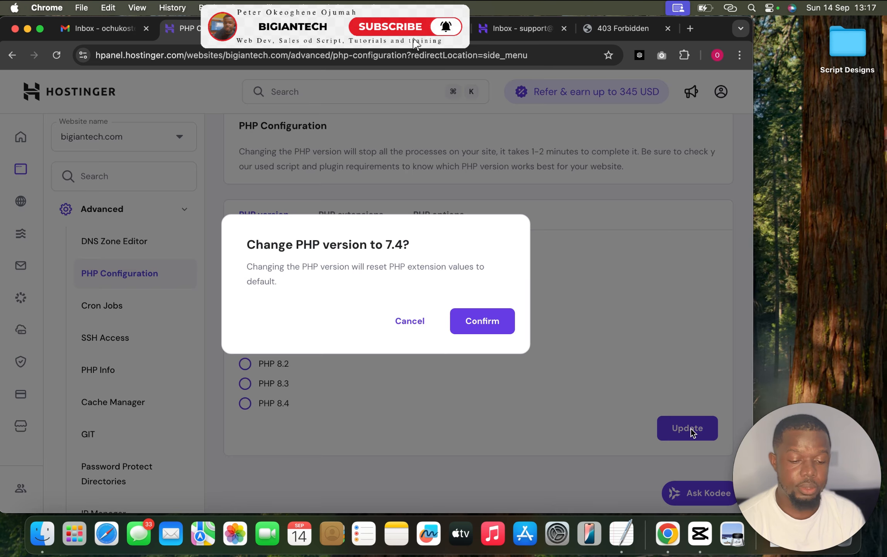
left_click(488, 318)
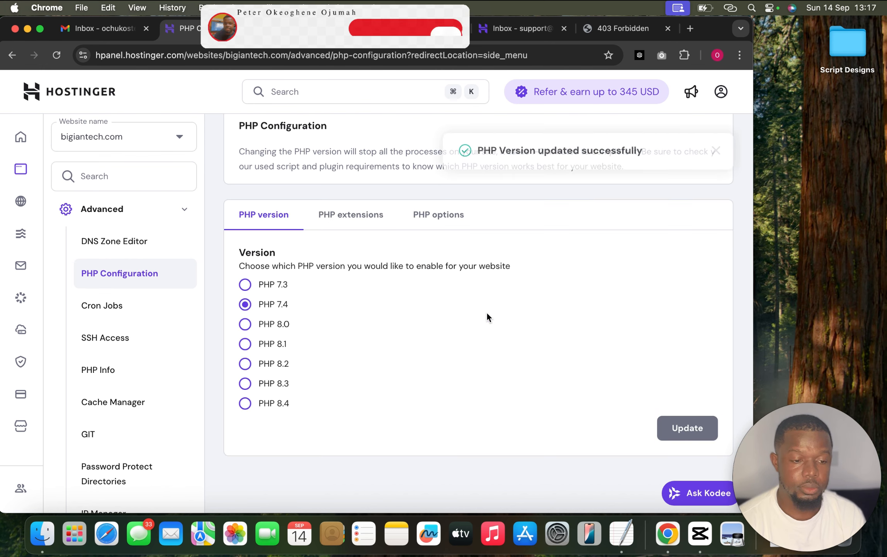
left_click_drag(753, 269, 868, 258)
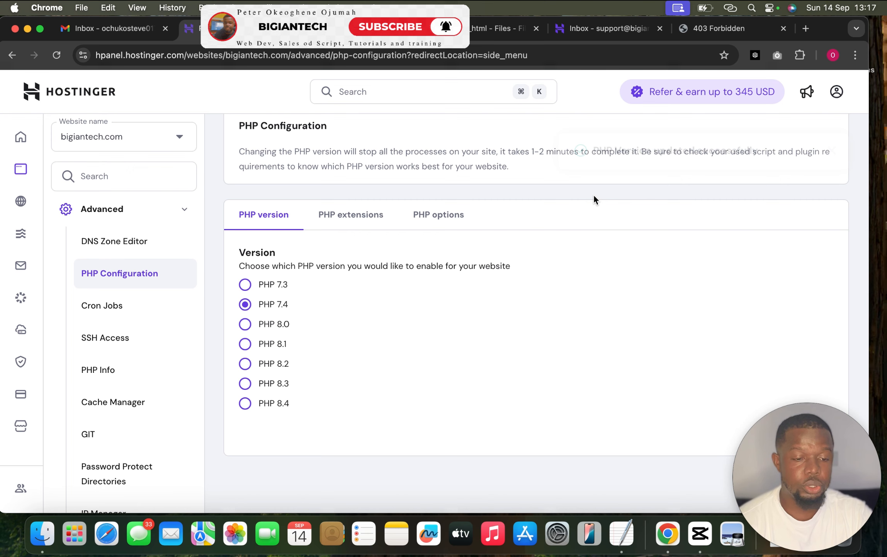
Extract customadmin.zip in public_html into a new folder named gjg.
left_click(502, 34)
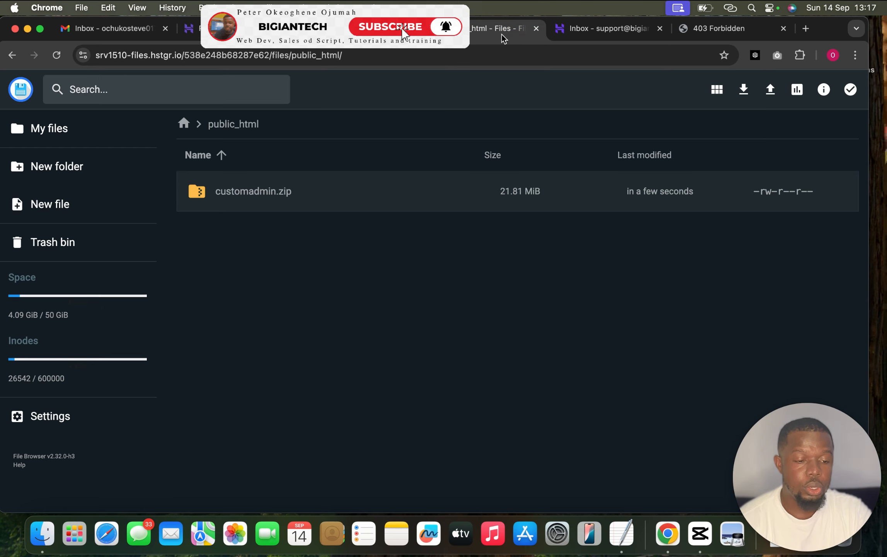
right_click(326, 195)
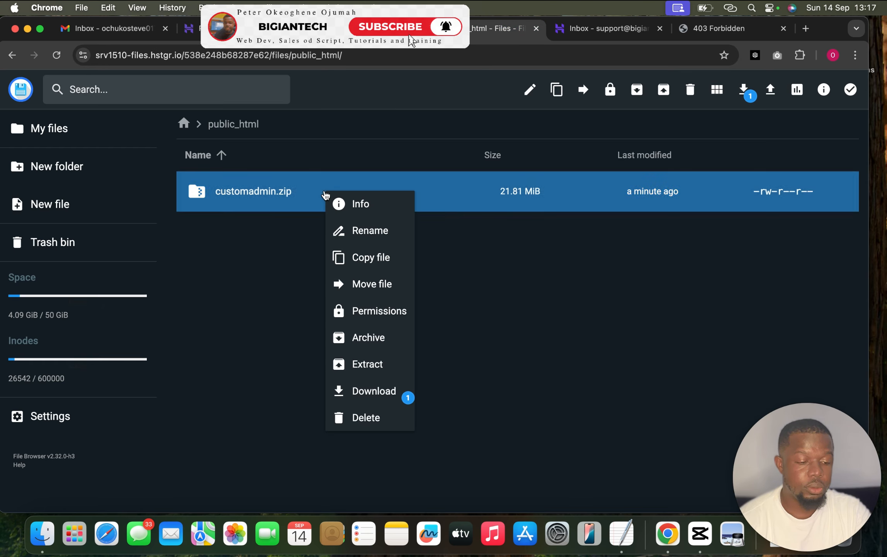
left_click(358, 366)
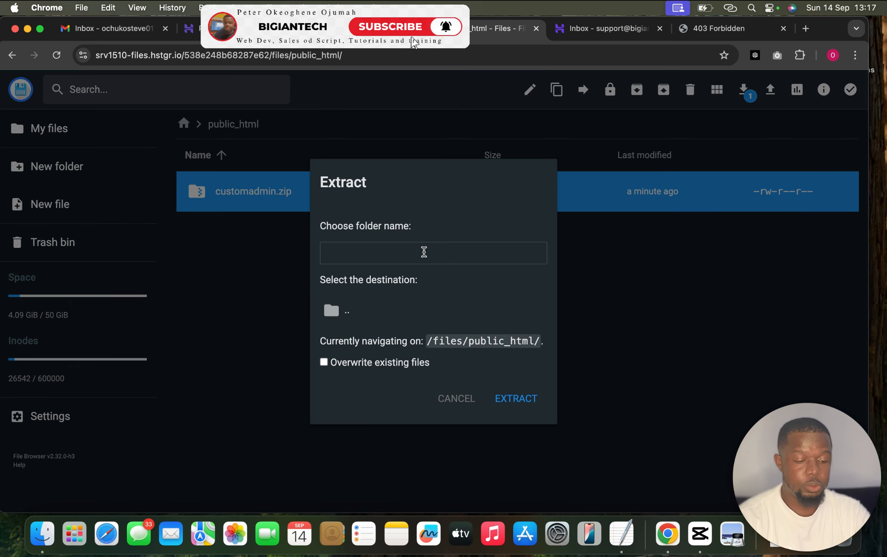
left_click(515, 392)
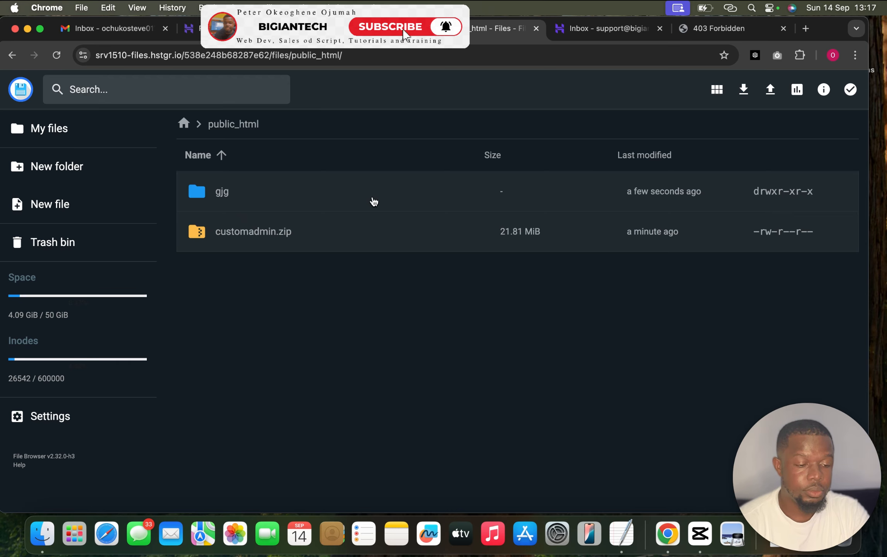
Move all files and folders from the gjg folder up into public_html.
double_click(373, 201)
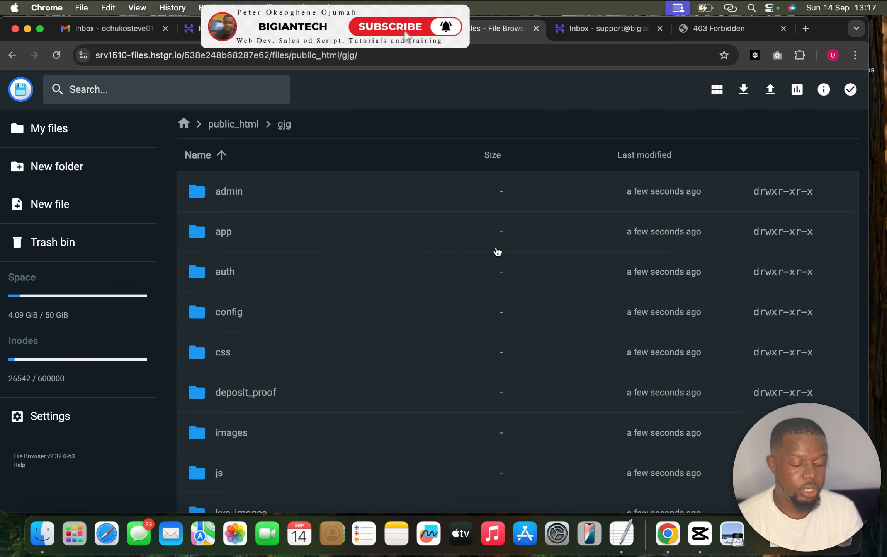
key("super+a")
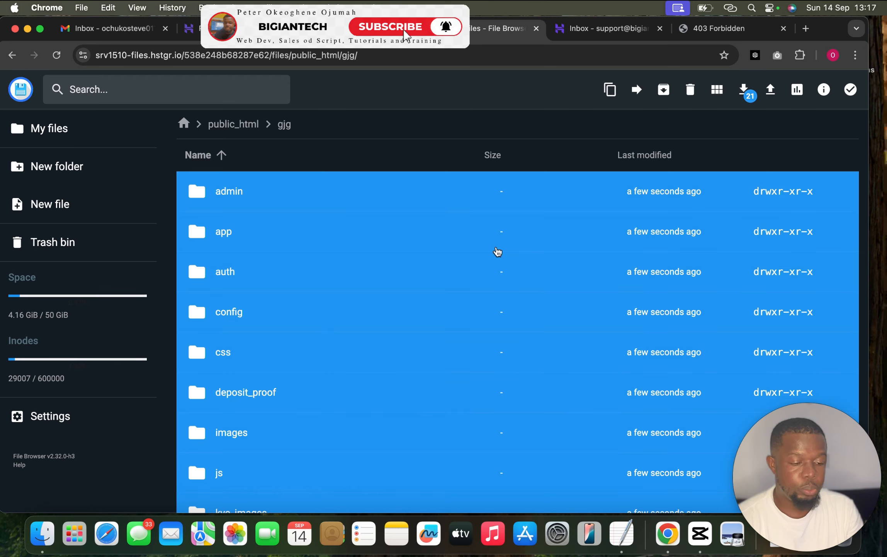
left_click(637, 89)
left_click(350, 176)
double_click(349, 176)
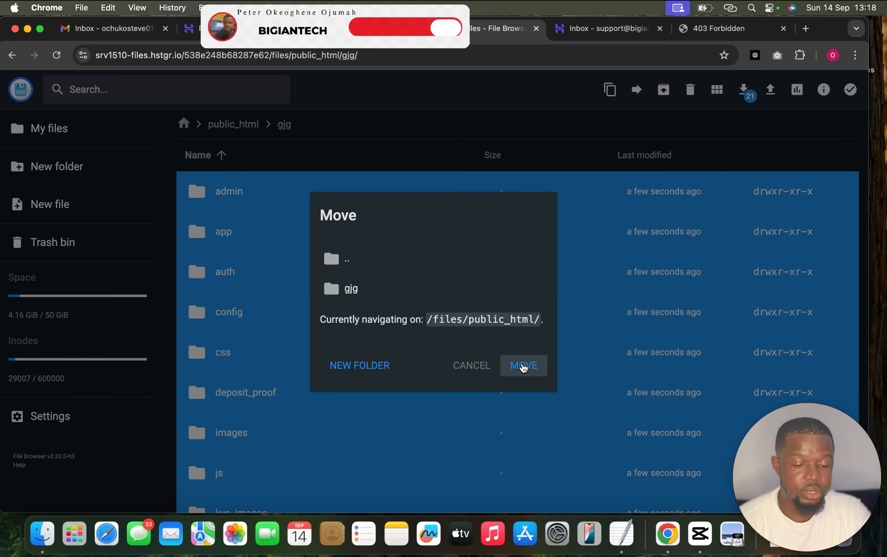
left_click(523, 365)
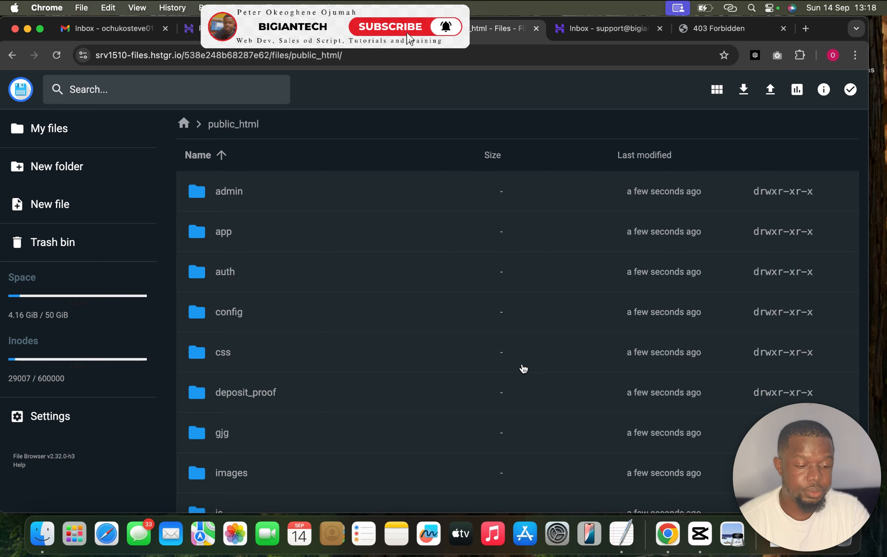
Delete the gjg folder and customadmin.zip from public_html immediately, skipping the trash bin.
scroll(523, 365, "down", 10)
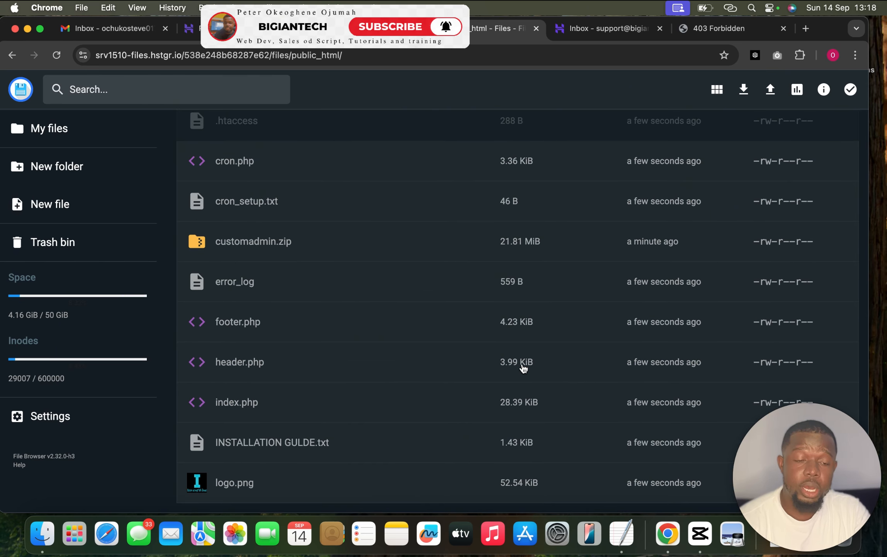
left_click(327, 241)
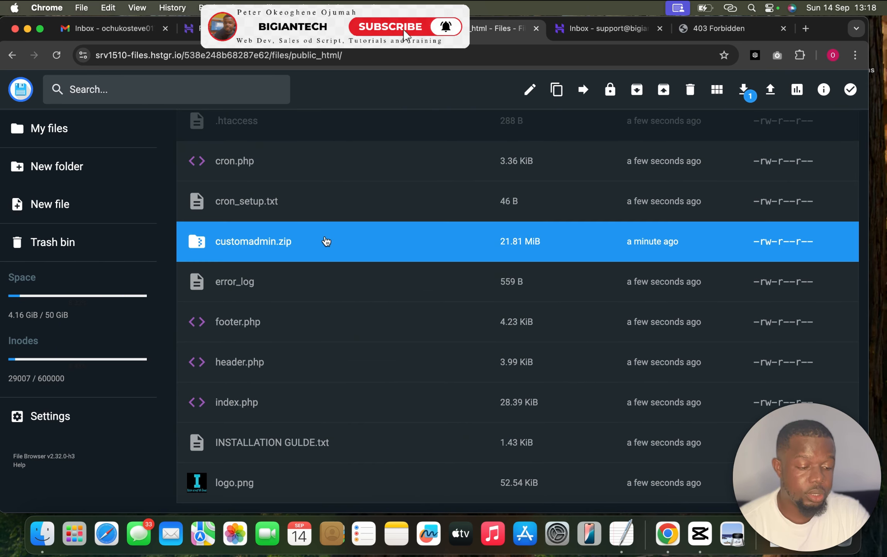
scroll(326, 241, "up", 5)
scroll(325, 240, "up", 5)
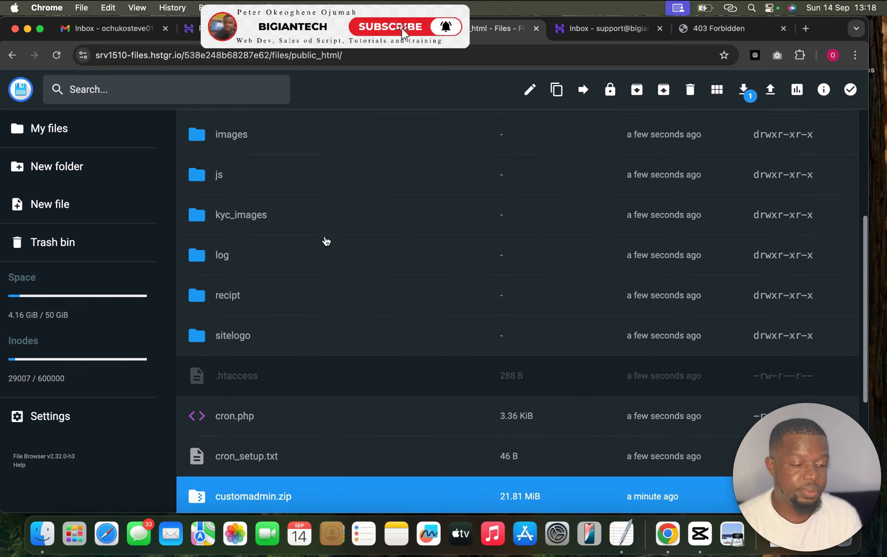
left_click(277, 242)
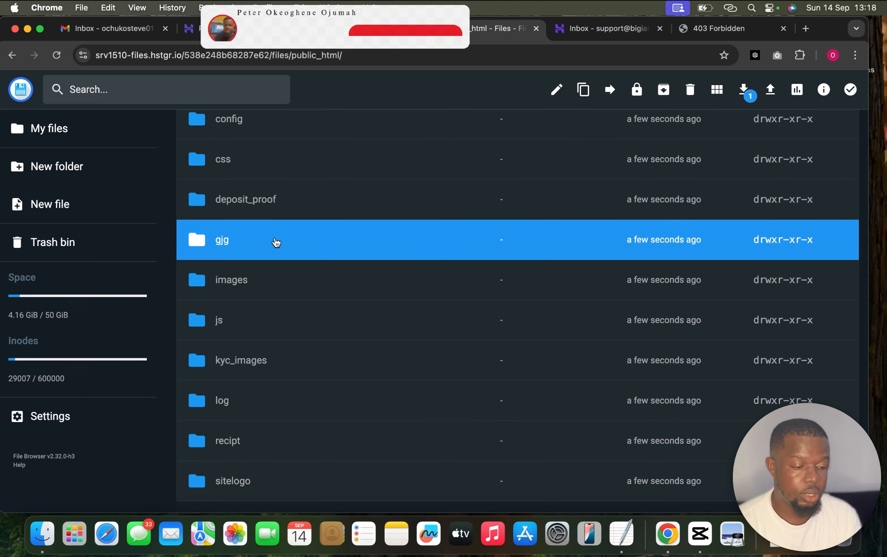
scroll(276, 243, "down", 8)
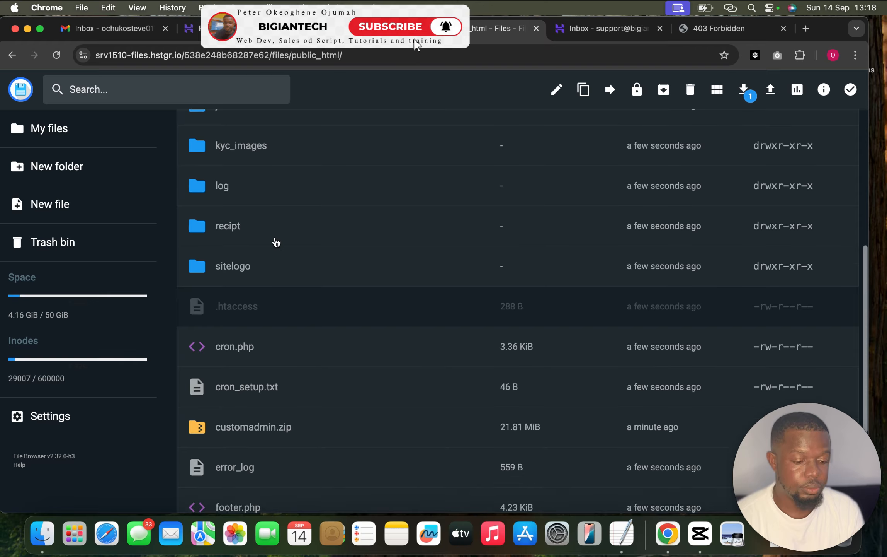
left_click(314, 314)
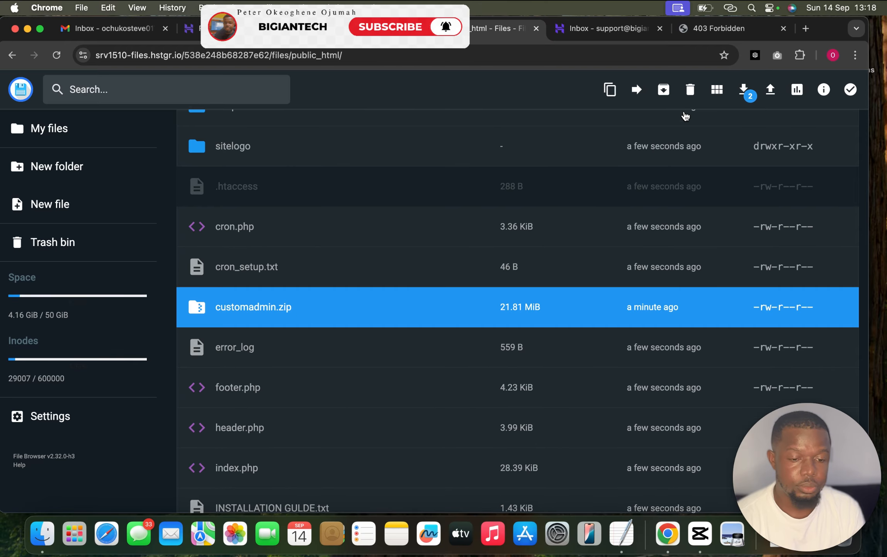
left_click(691, 91)
left_click(523, 313)
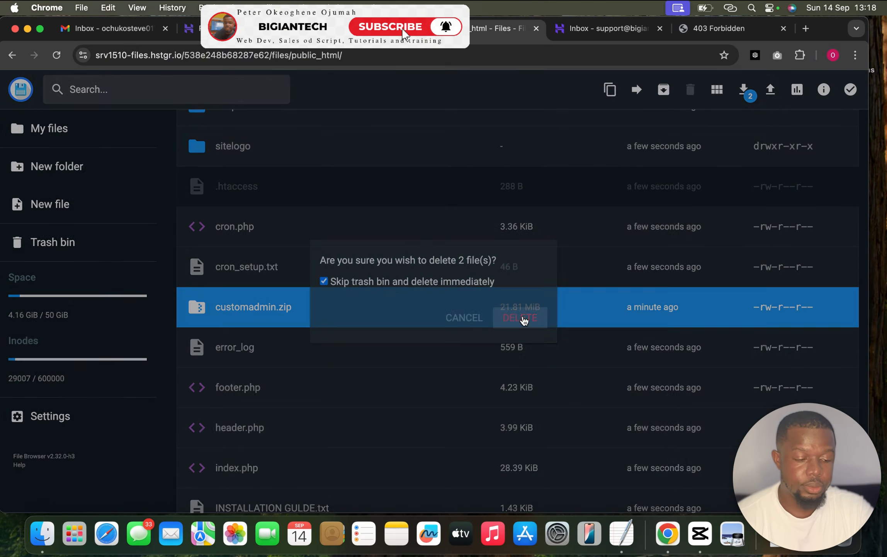
Open db.php from the config folder in public_html for editing.
scroll(419, 323, "up", 12)
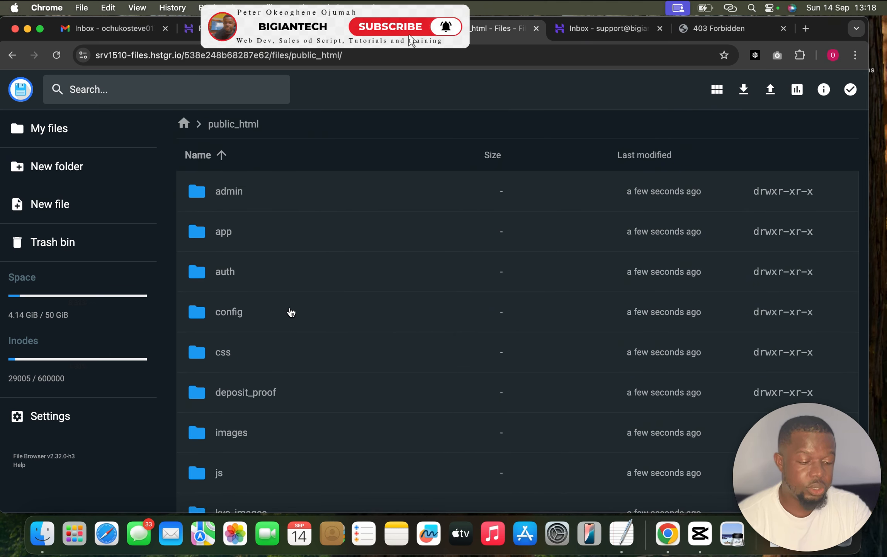
scroll(289, 311, "down", 1)
double_click(272, 297)
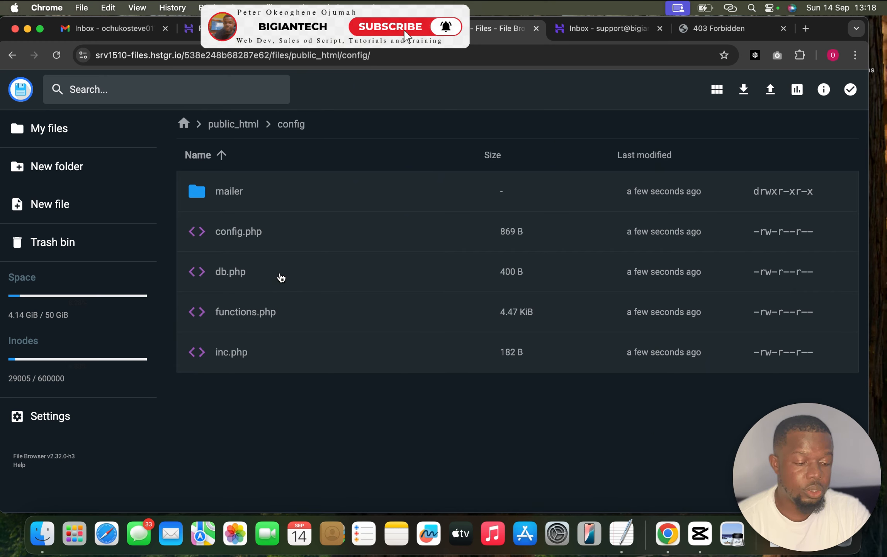
double_click(281, 277)
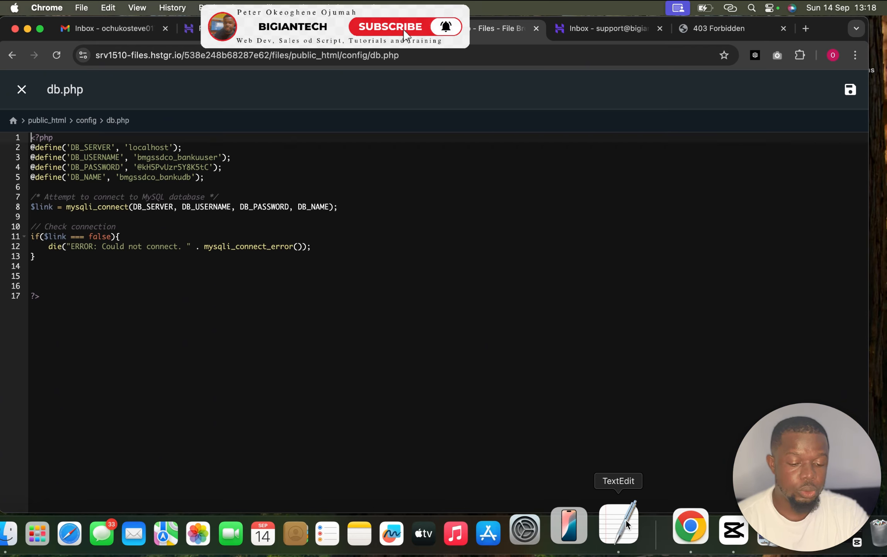
Switch to the TextEdit notes and select the saved database password for copying.
left_click(626, 519)
left_click_drag(177, 188, 83, 188)
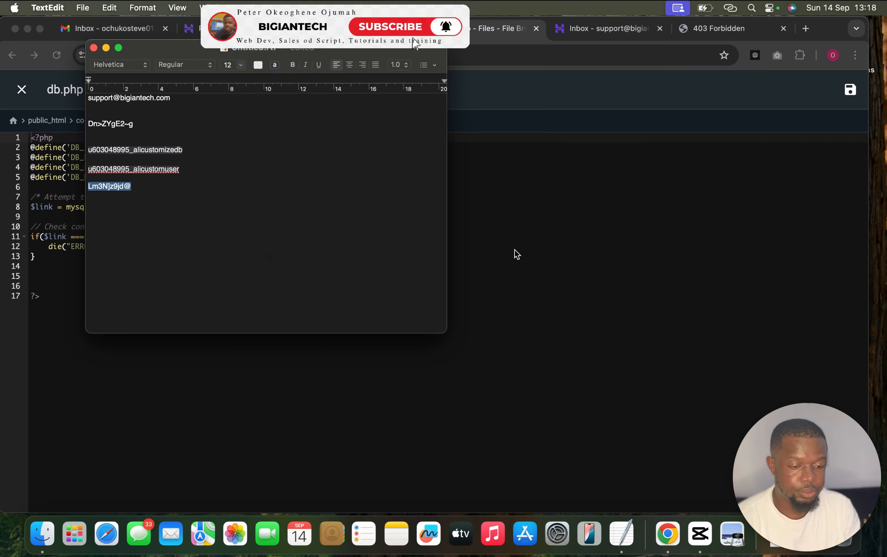